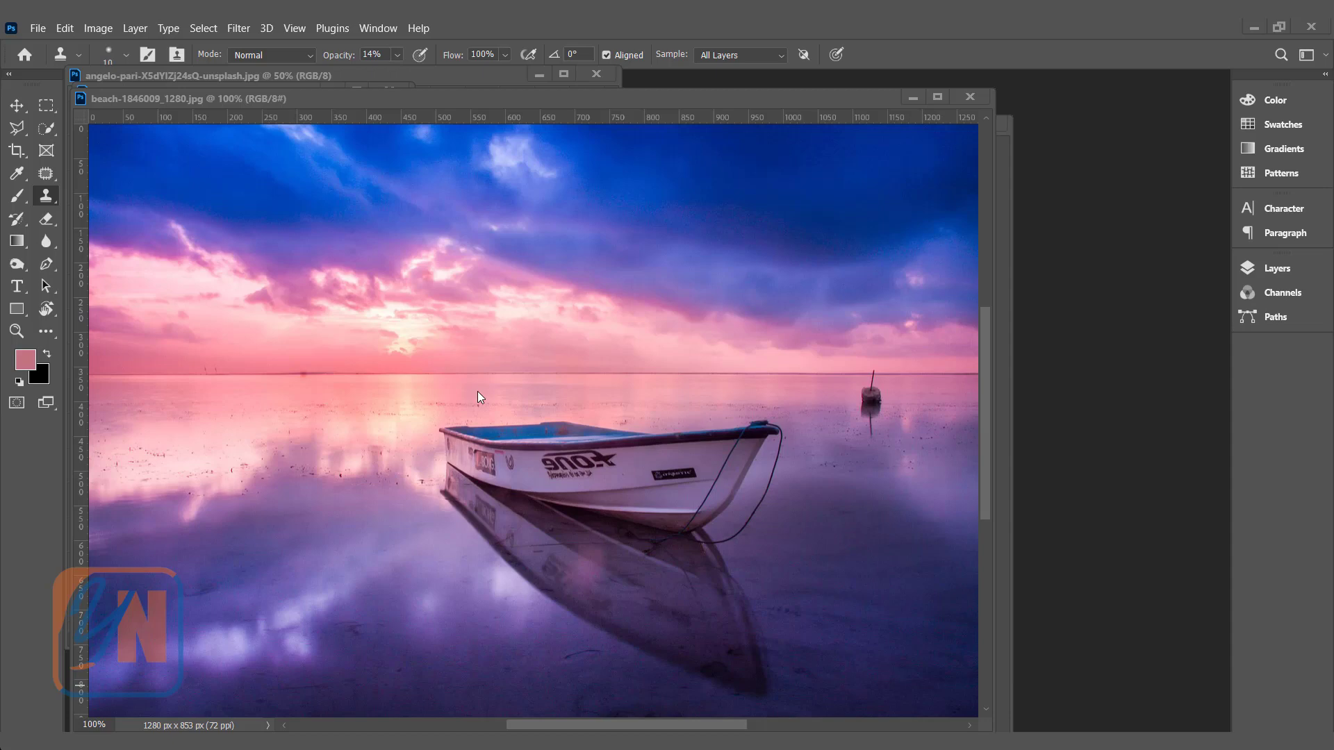
Step: Arrange the beach photo and mountain lake photo windows so both are reachable
drag(723, 98, 723, 101)
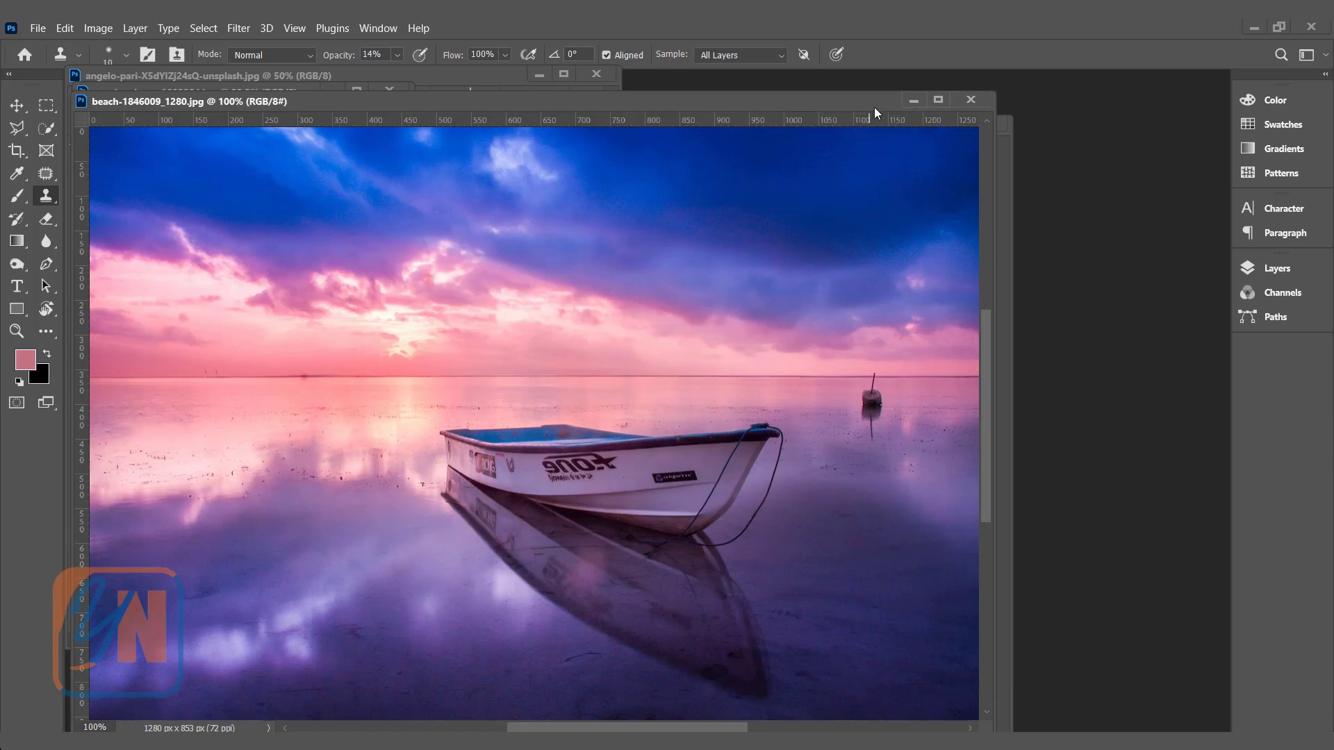
drag(874, 113, 714, 95)
click(889, 122)
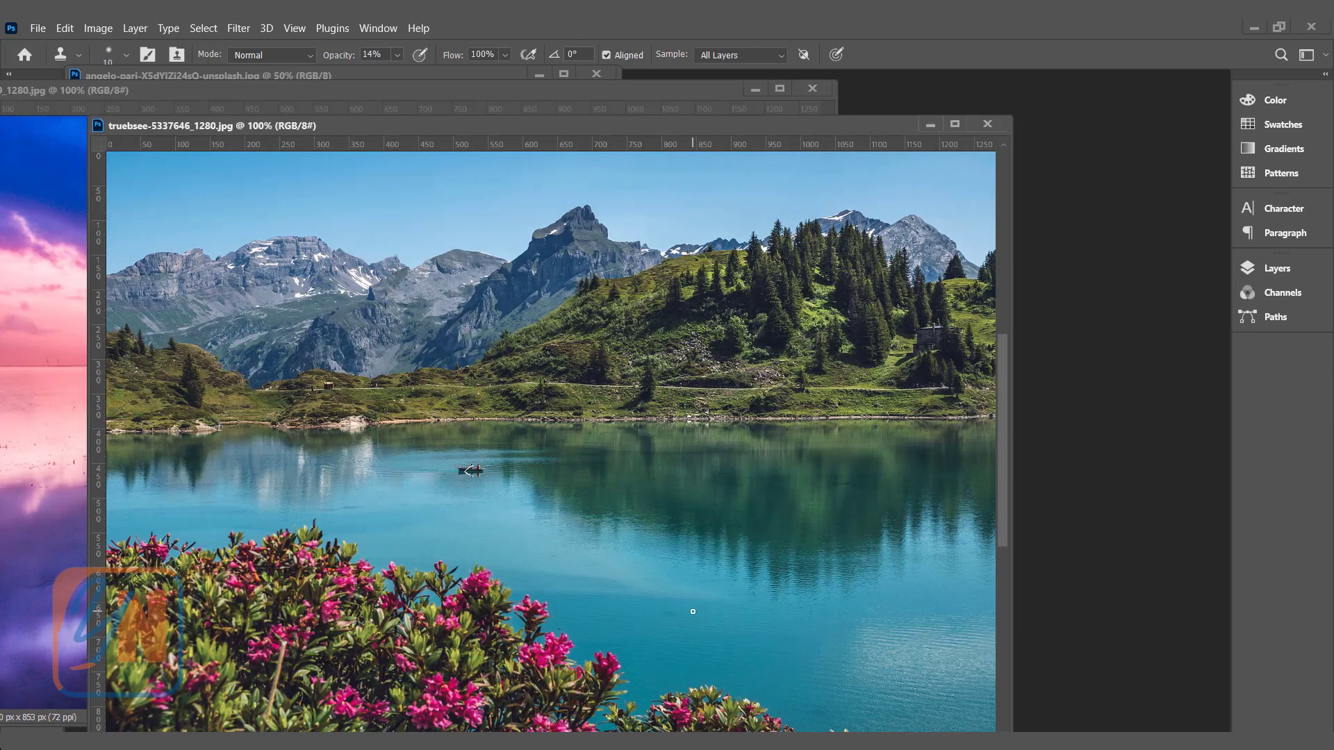
click(395, 94)
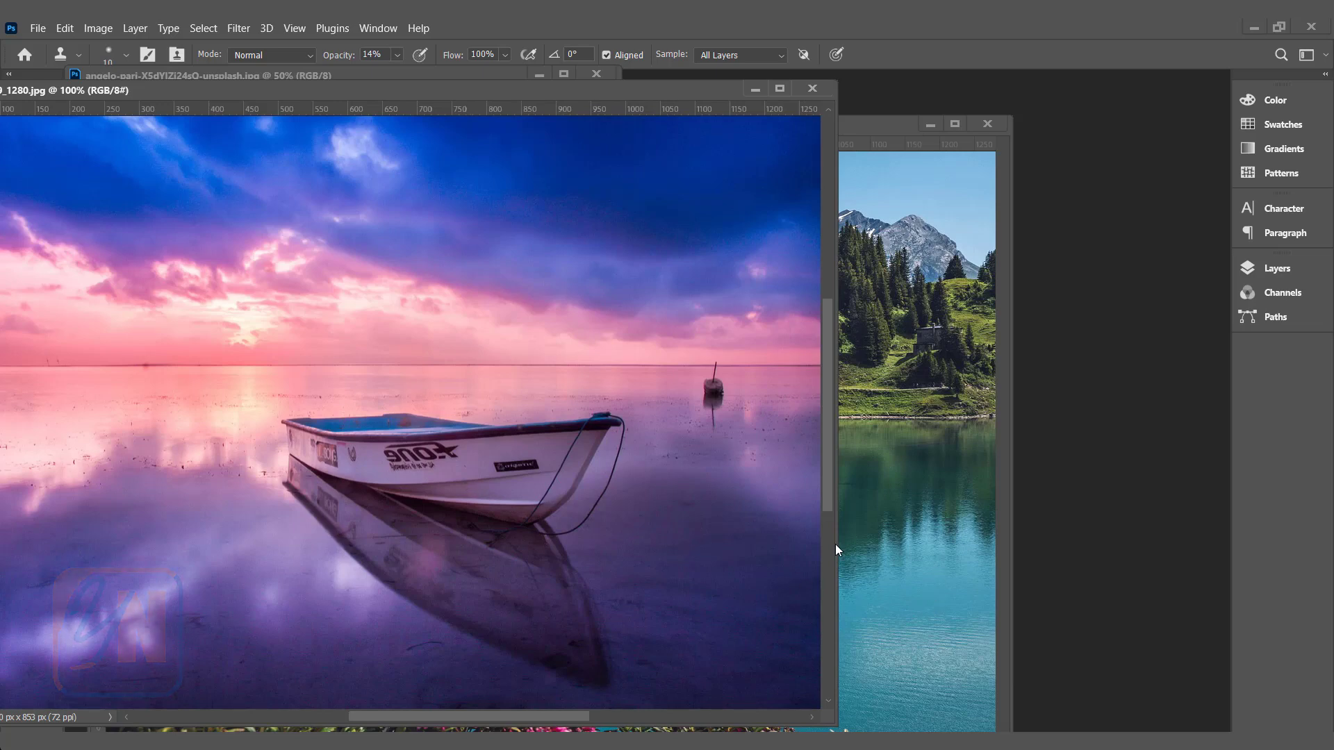
drag(445, 88, 605, 106)
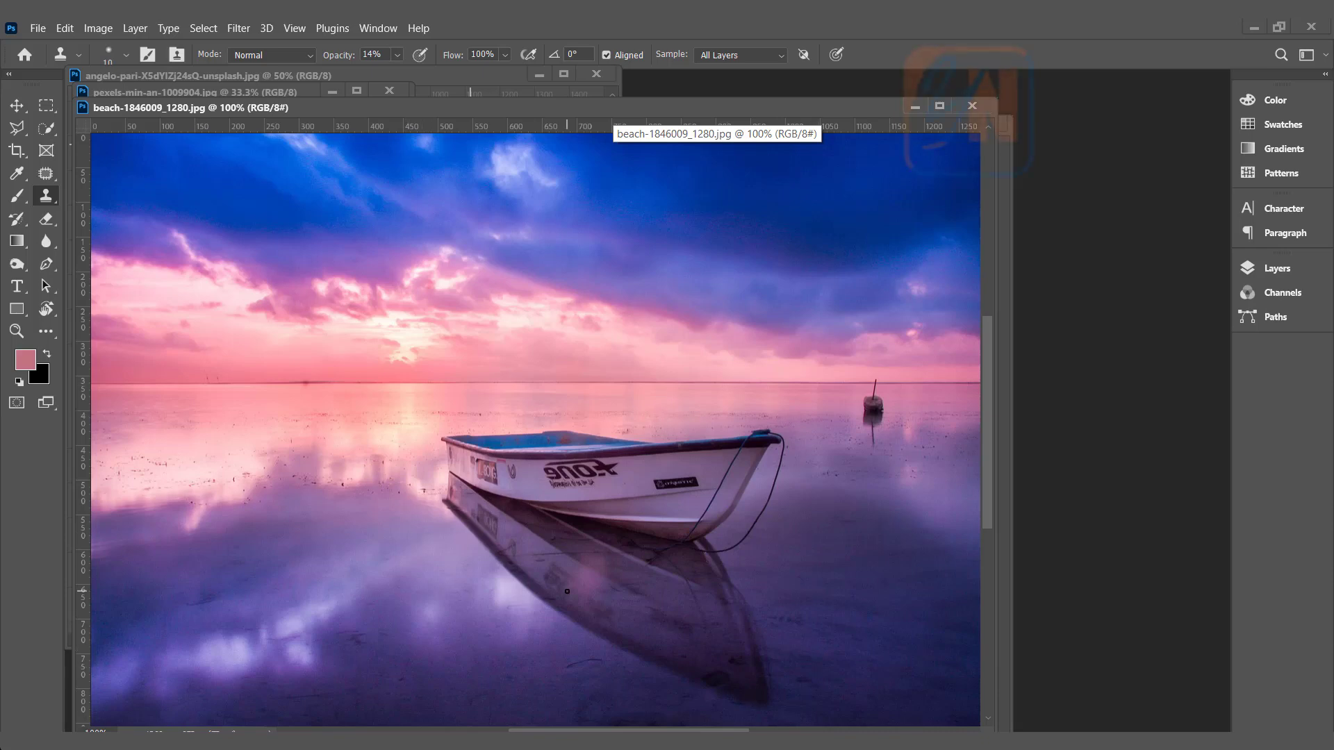
Step: Box the white boat and its reflection with the Object Selection Tool
click(47, 130)
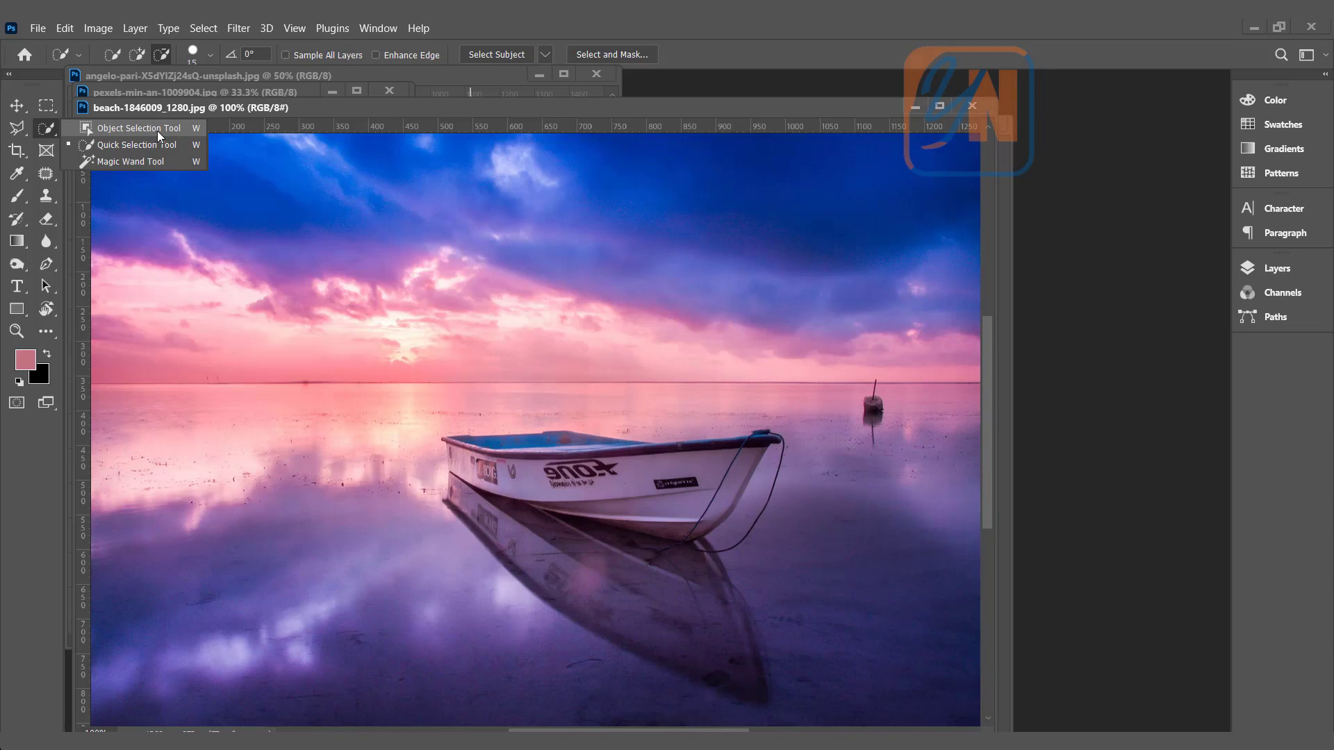
click(157, 130)
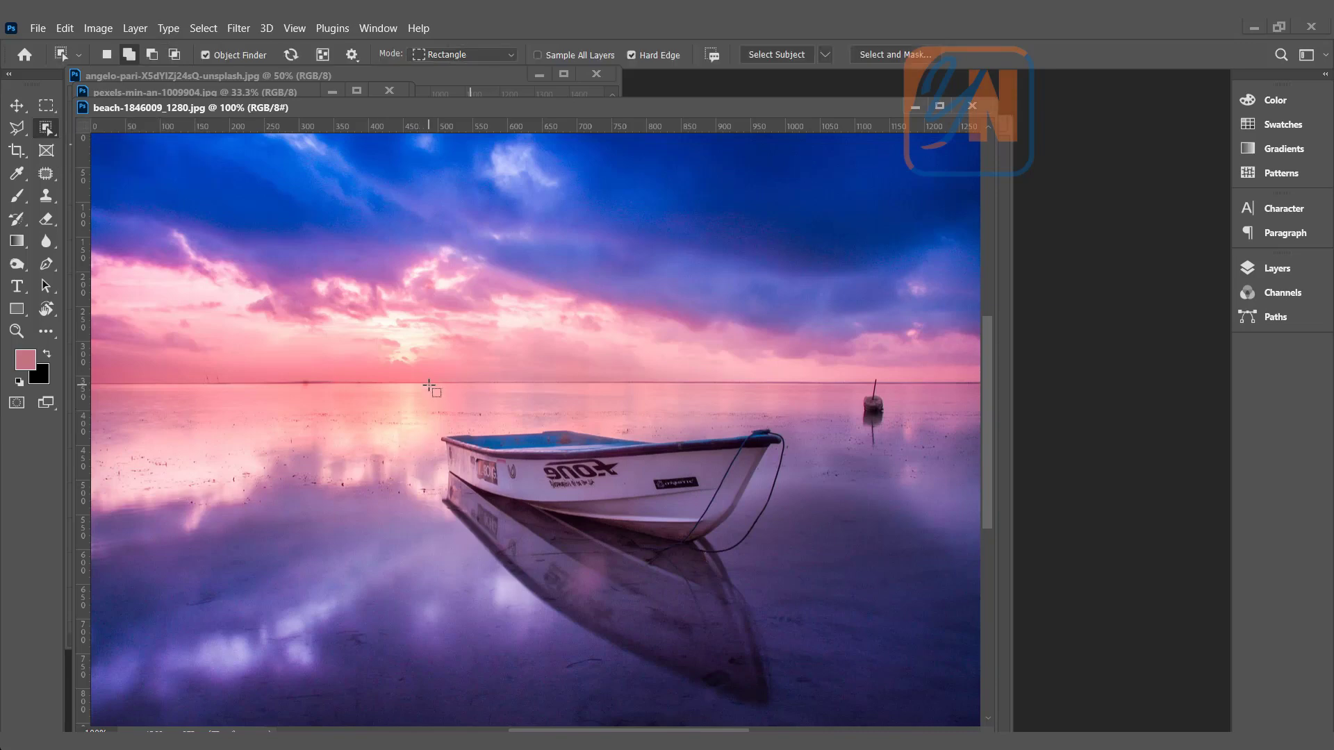
mouse_move(429, 386)
mouse_down()
mouse_move(480, 448)
mouse_move(626, 559)
mouse_move(785, 639)
mouse_move(813, 681)
mouse_move(804, 719)
mouse_up()
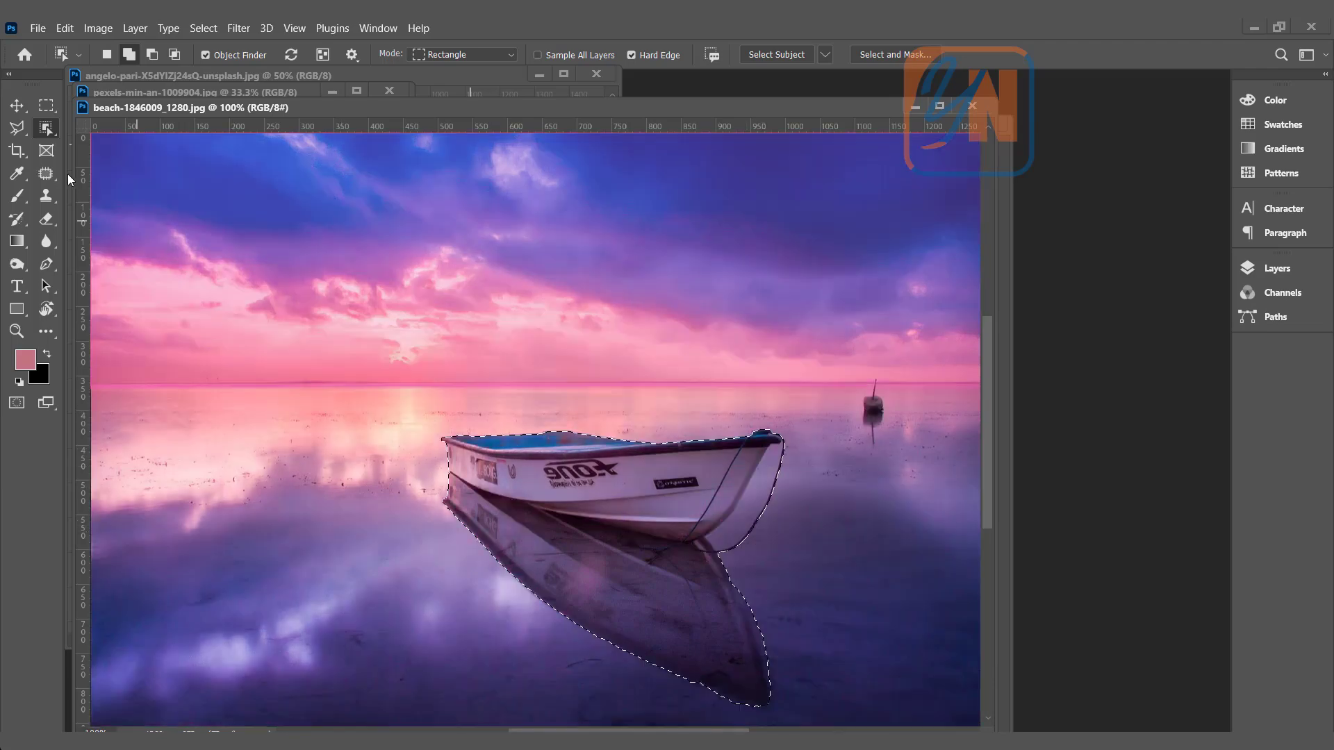
Step: Subtract the water inside the bow rope using Quick Selection with Alt
right_click(46, 128)
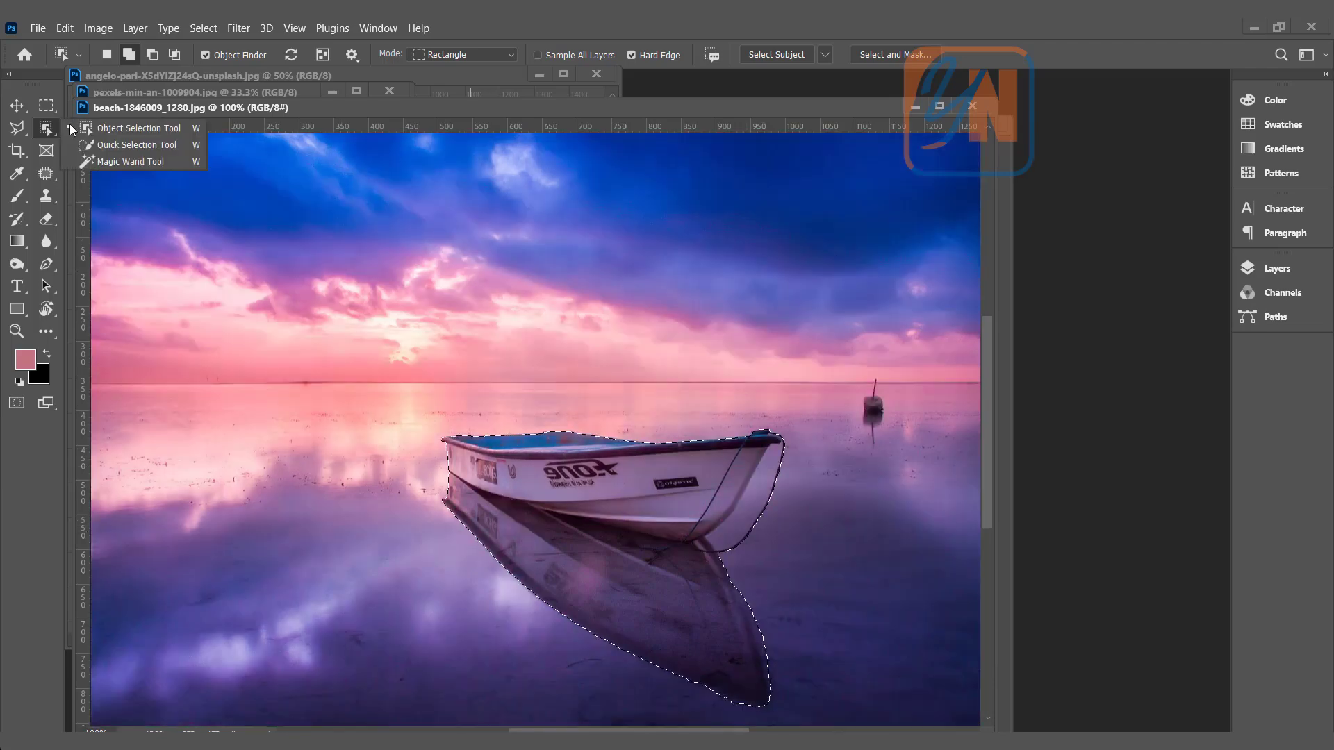
click(139, 147)
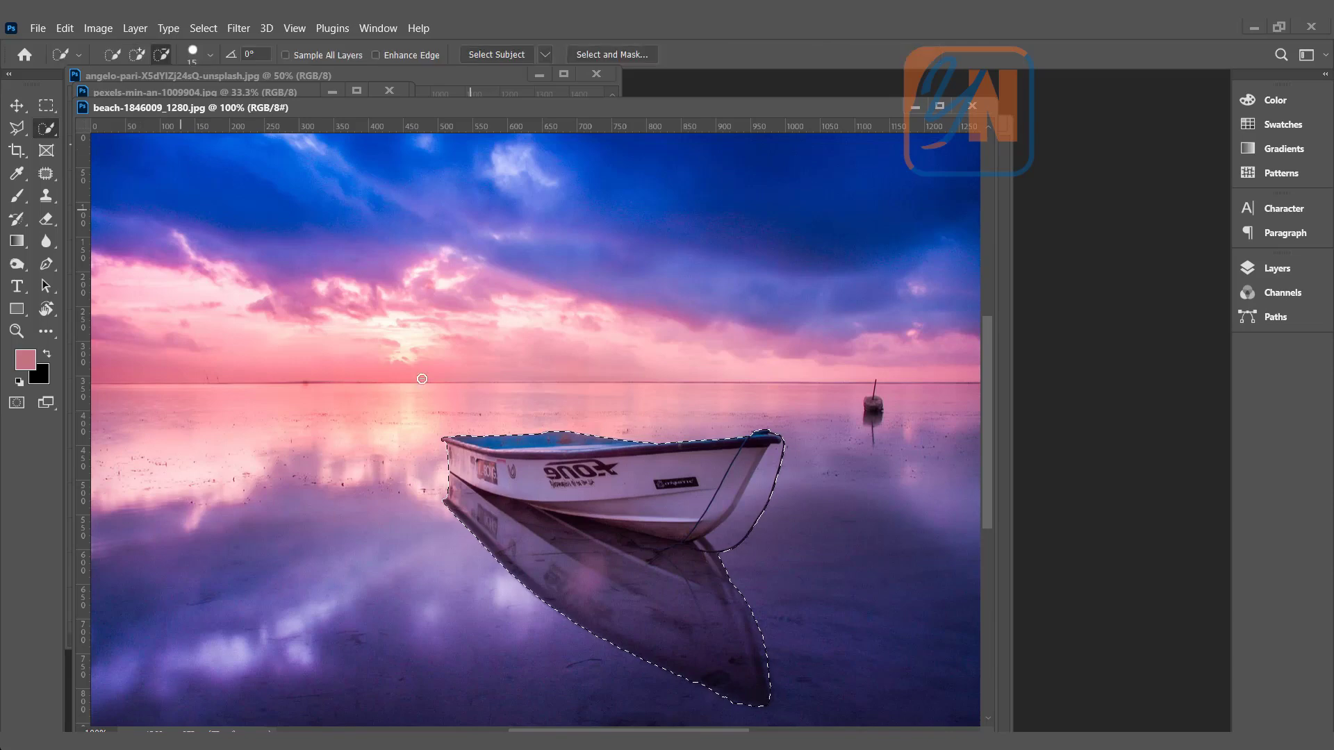
drag(766, 470, 723, 534)
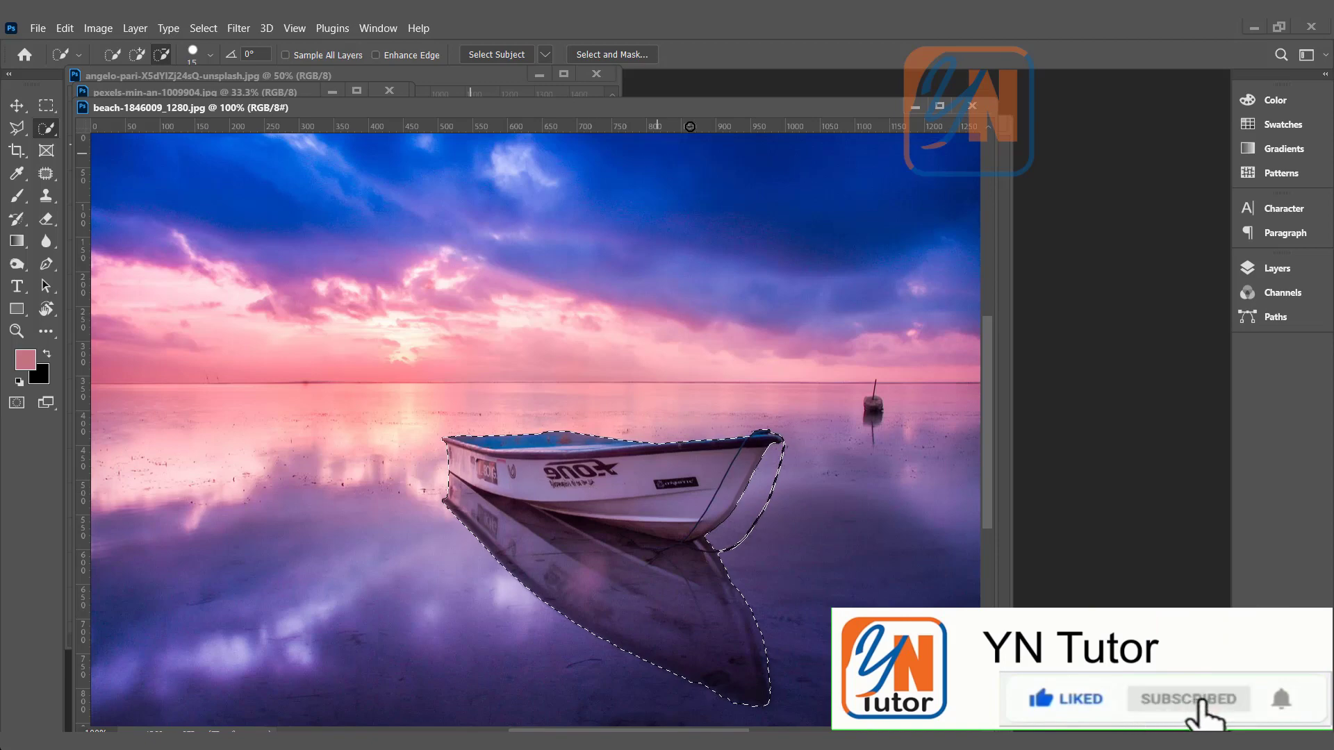
Step: Drag the selected boat and reflection onto the truebsee lake photo's water as Layer 1
drag(732, 108, 537, 162)
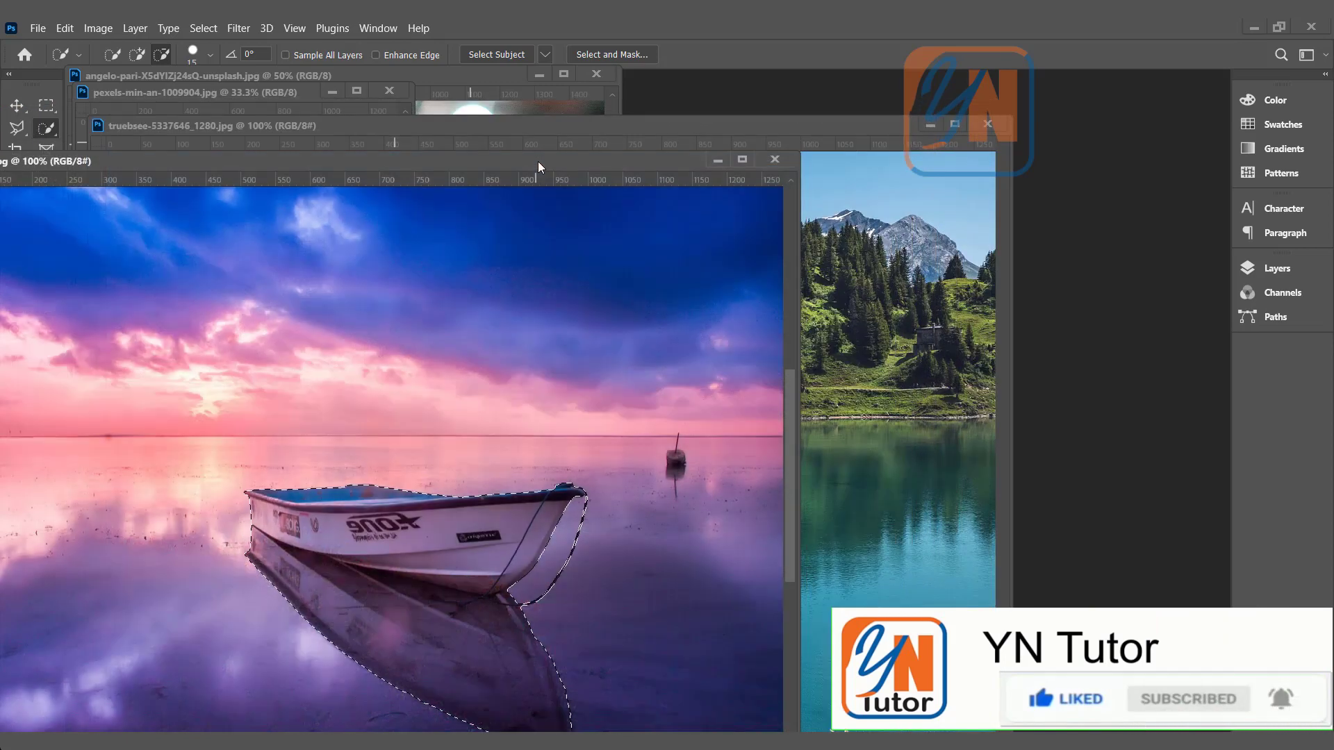
click(14, 106)
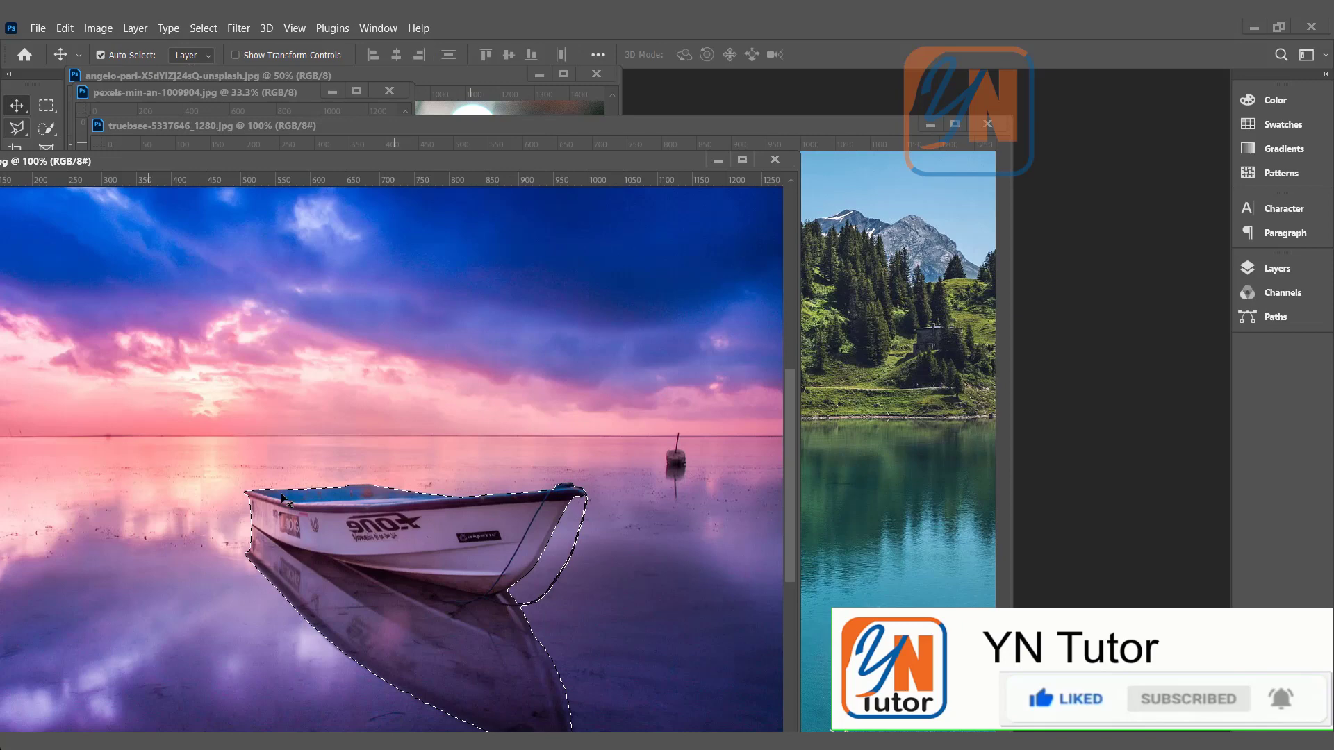
drag(513, 585, 906, 570)
drag(815, 539, 723, 489)
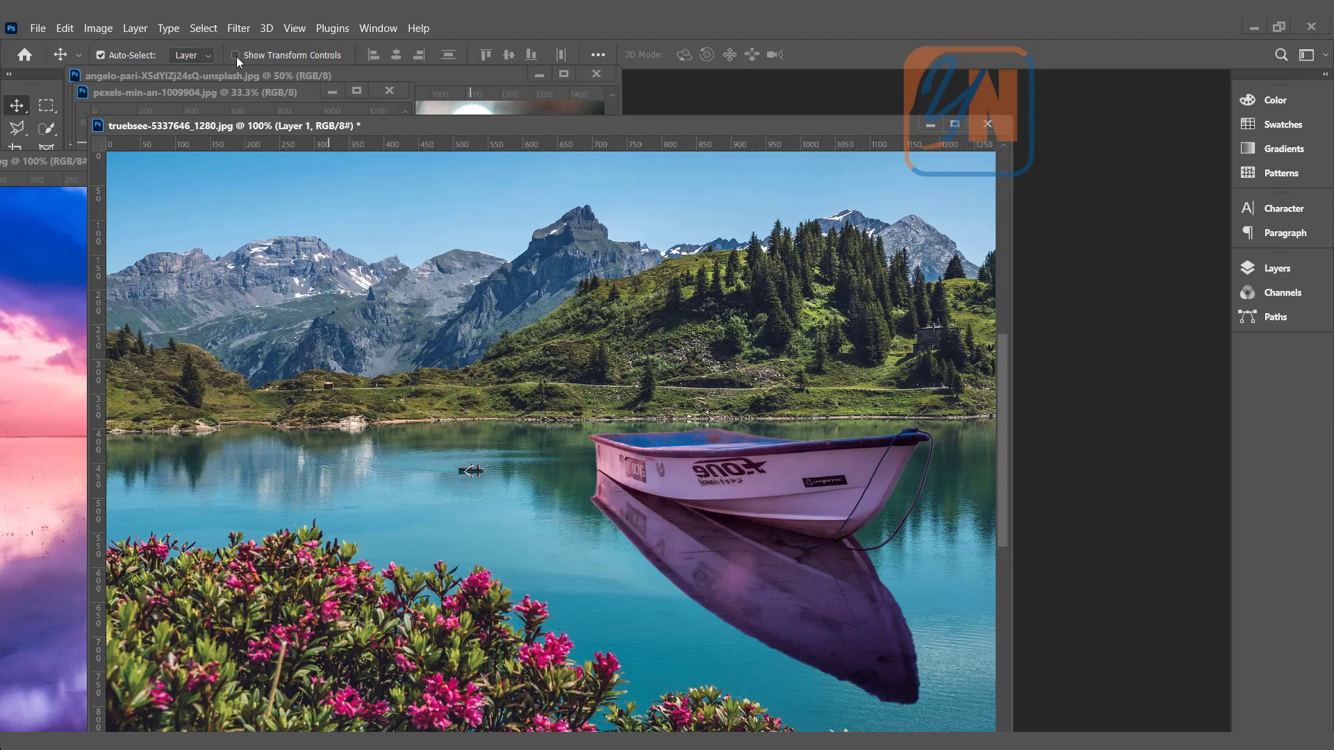
Step: Scale the pasted boat to about 64%, shift it right on the lake, and commit
click(139, 76)
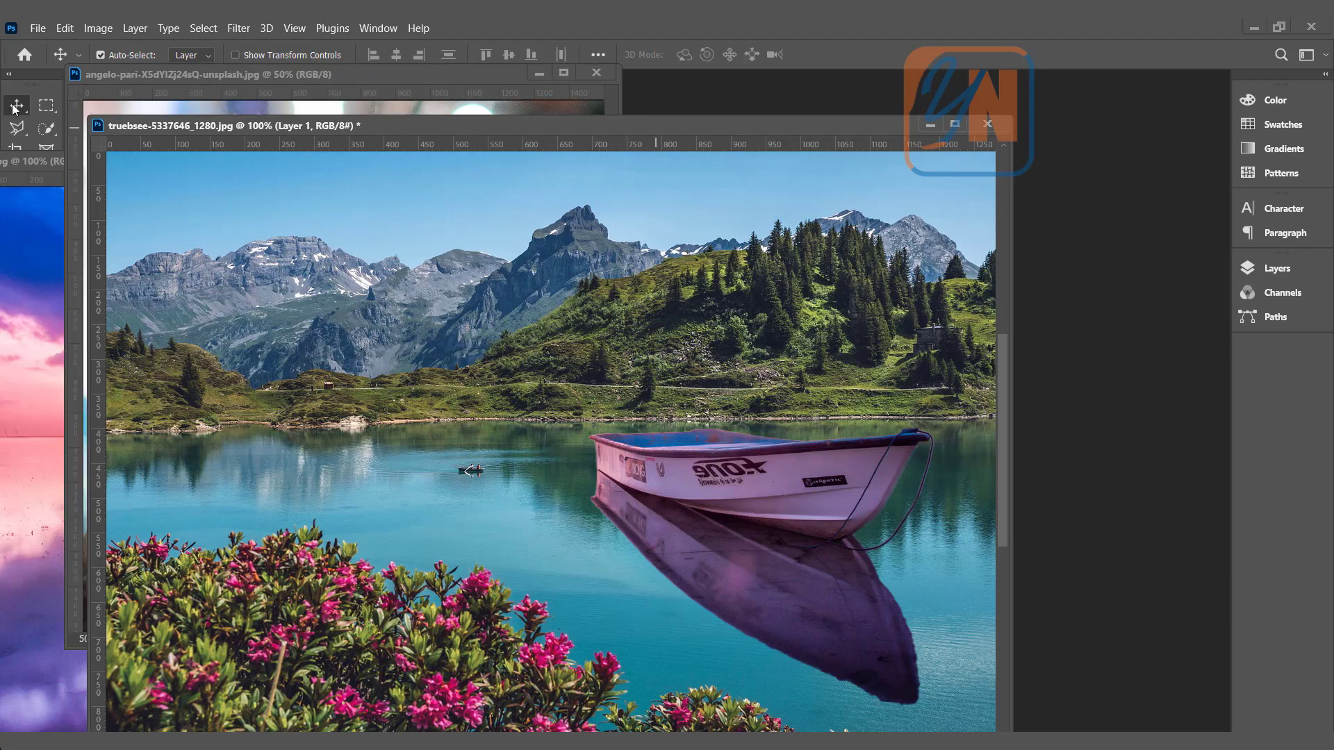
click(240, 55)
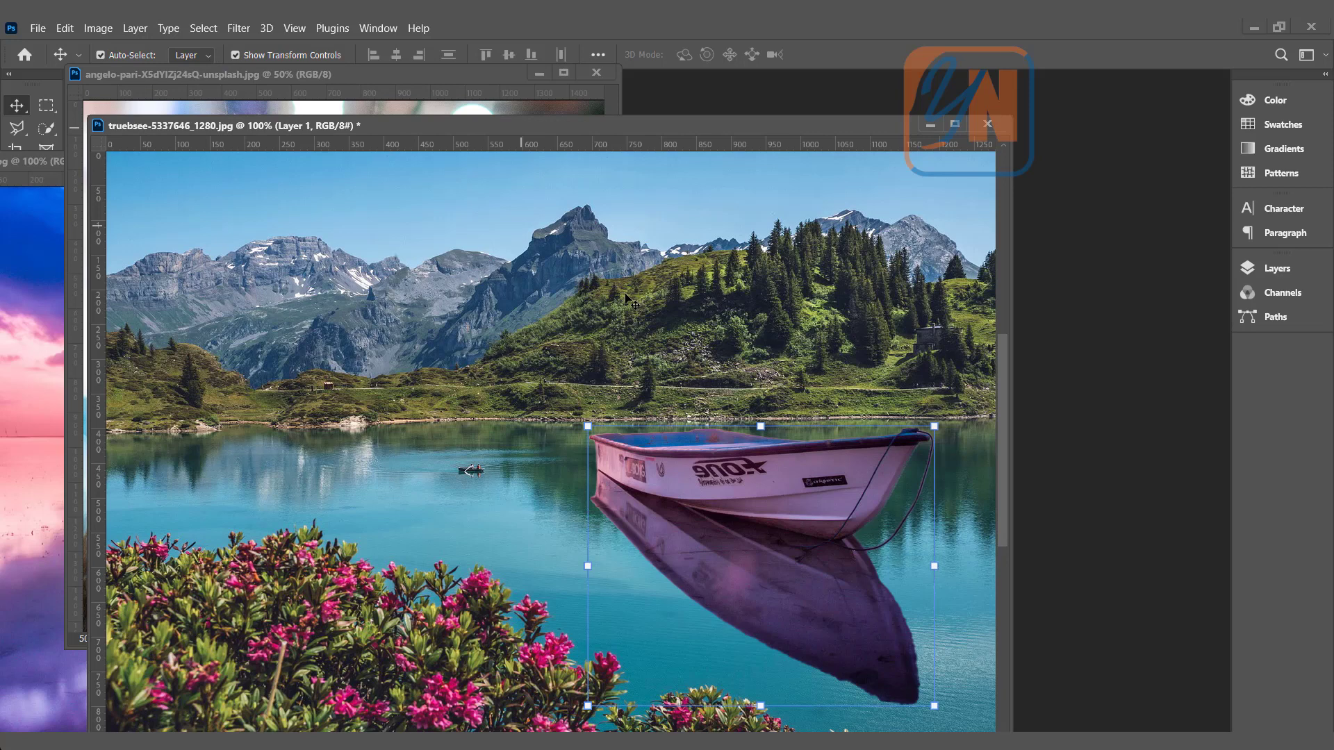
drag(934, 426, 811, 527)
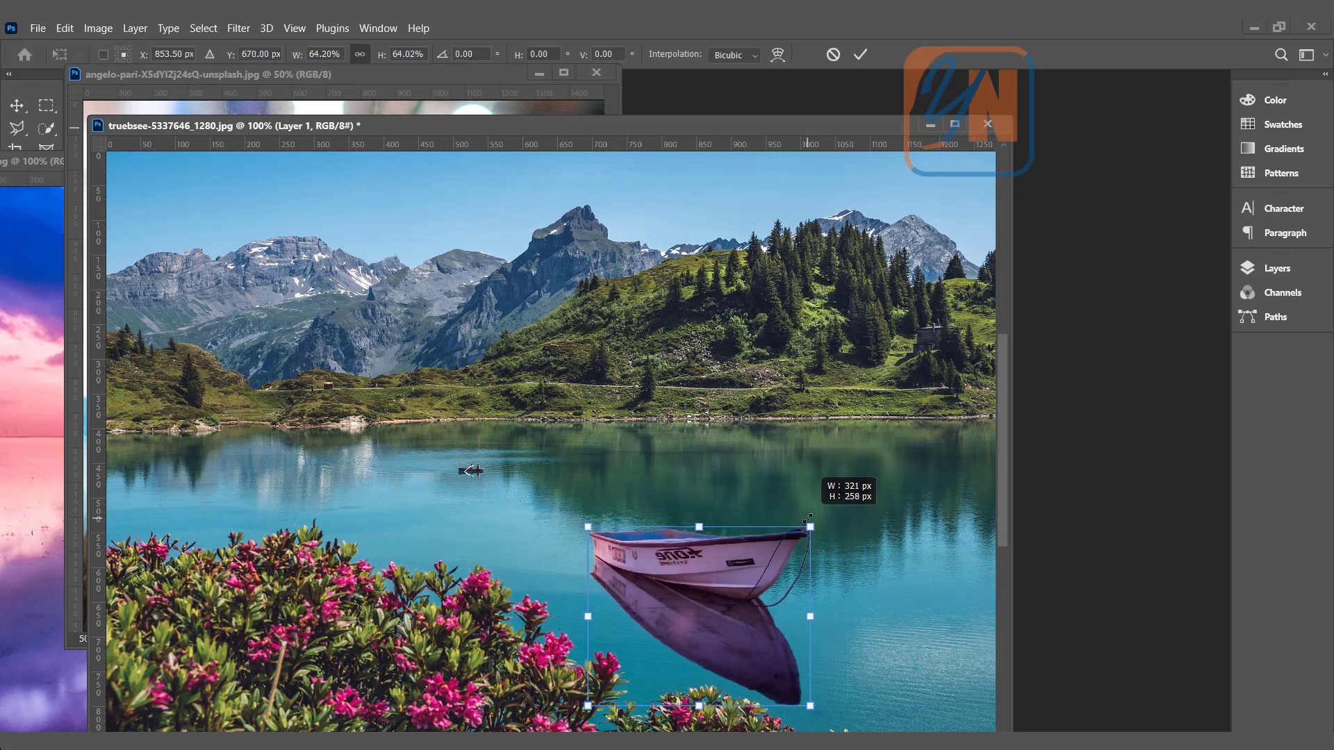
drag(618, 542, 694, 506)
key(Return)
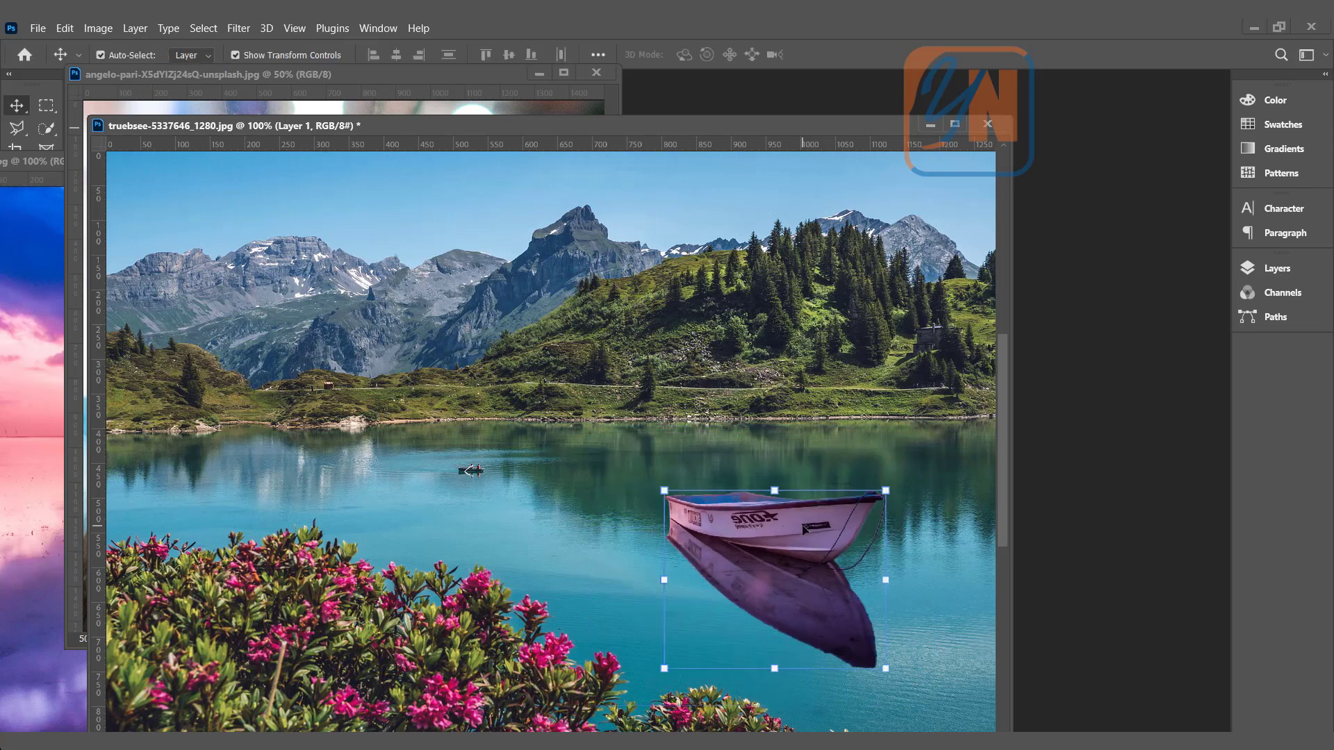
Step: Unlock the truebsee Background layer in the Layers panel, converting it to Layer 0
click(1303, 269)
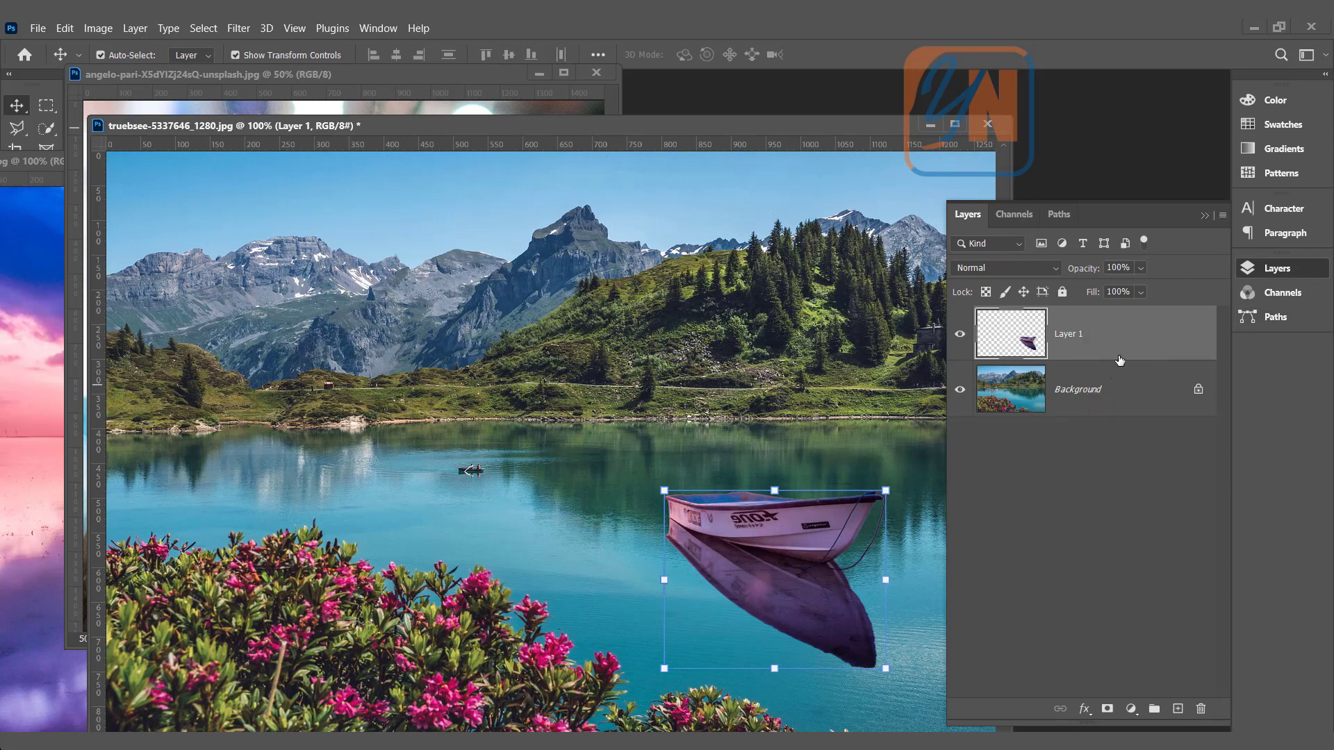
click(1199, 389)
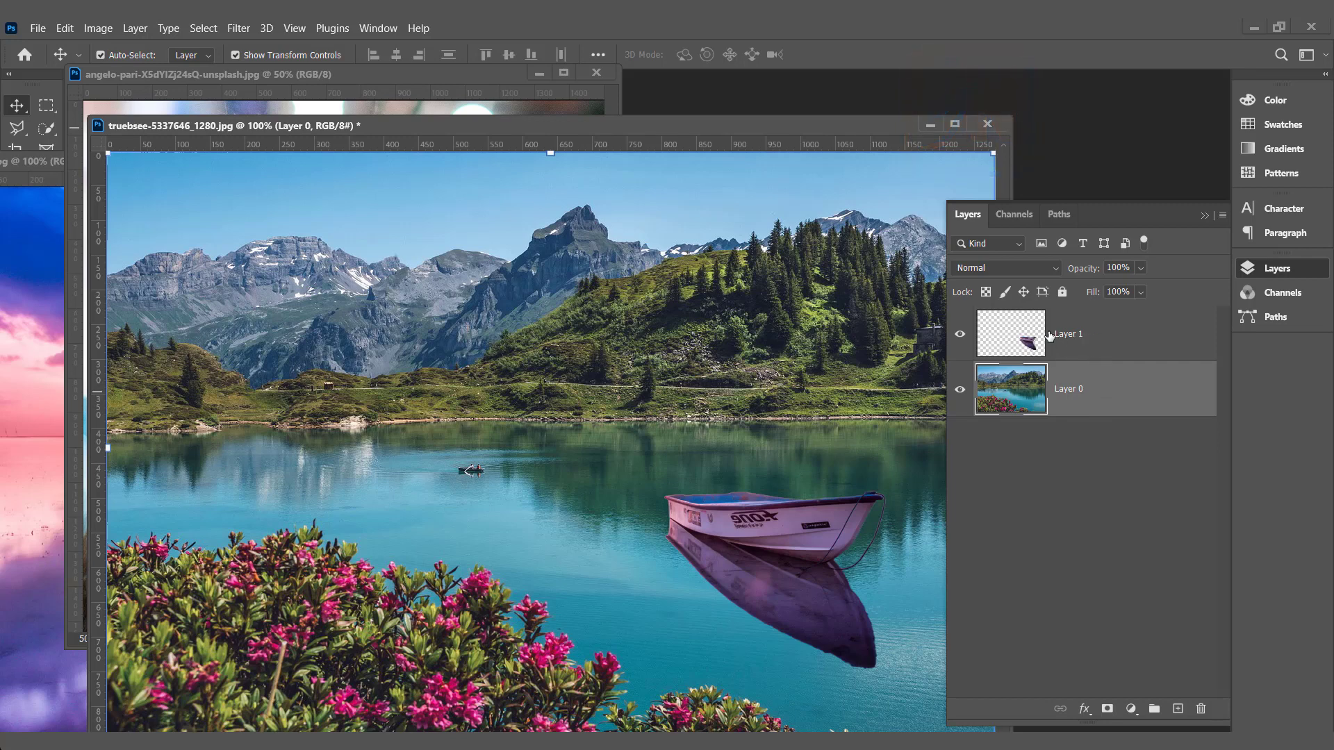
Step: Duplicate Layer 1 and Layer 0, hide Layer 0, and move Layer 1 above Layer 0 copy
click(1117, 338)
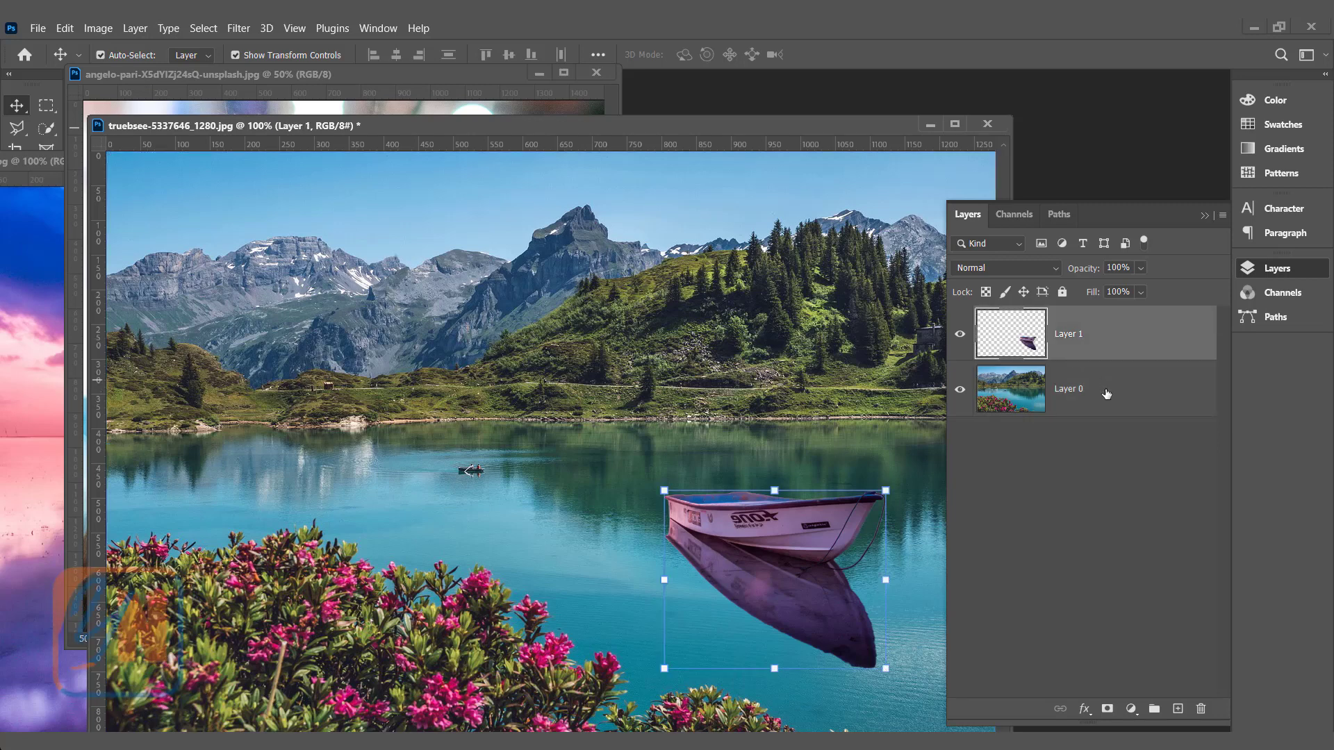
shift+click(1106, 393)
drag(1118, 387, 1176, 709)
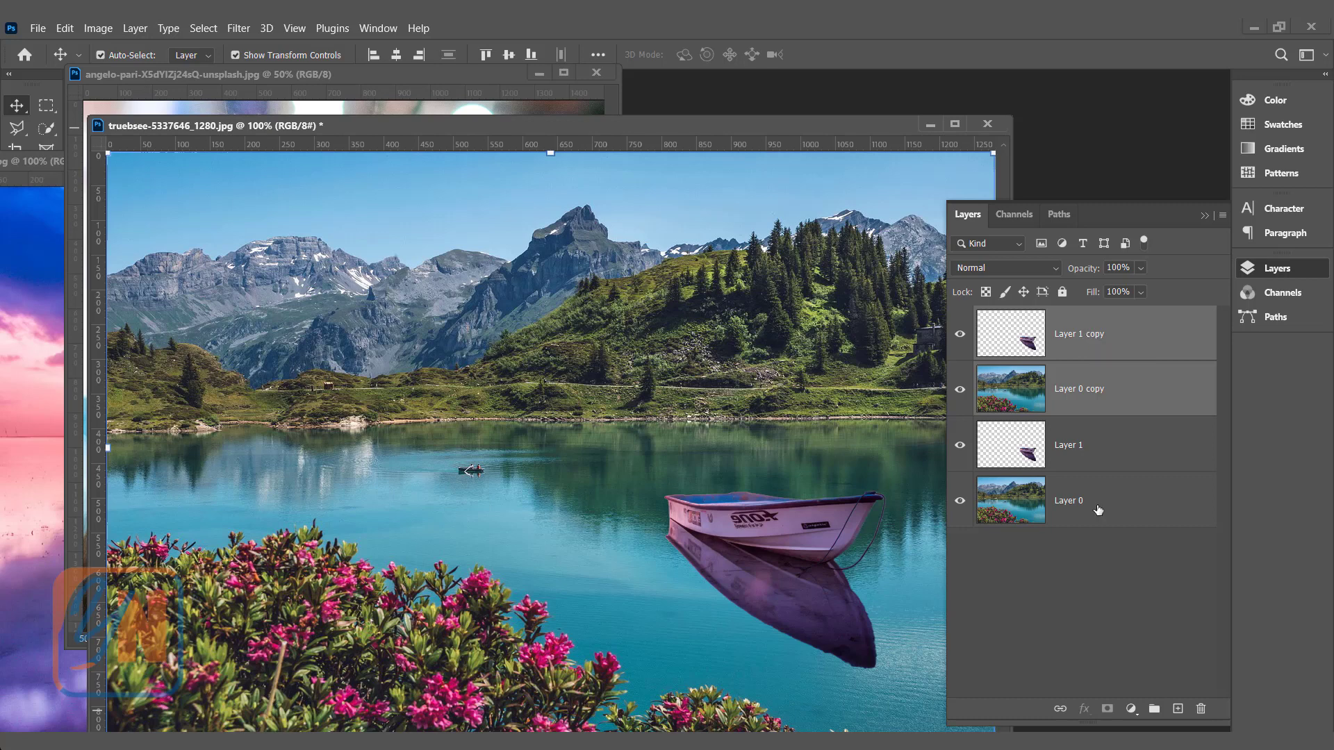
click(959, 499)
drag(1053, 462, 1084, 367)
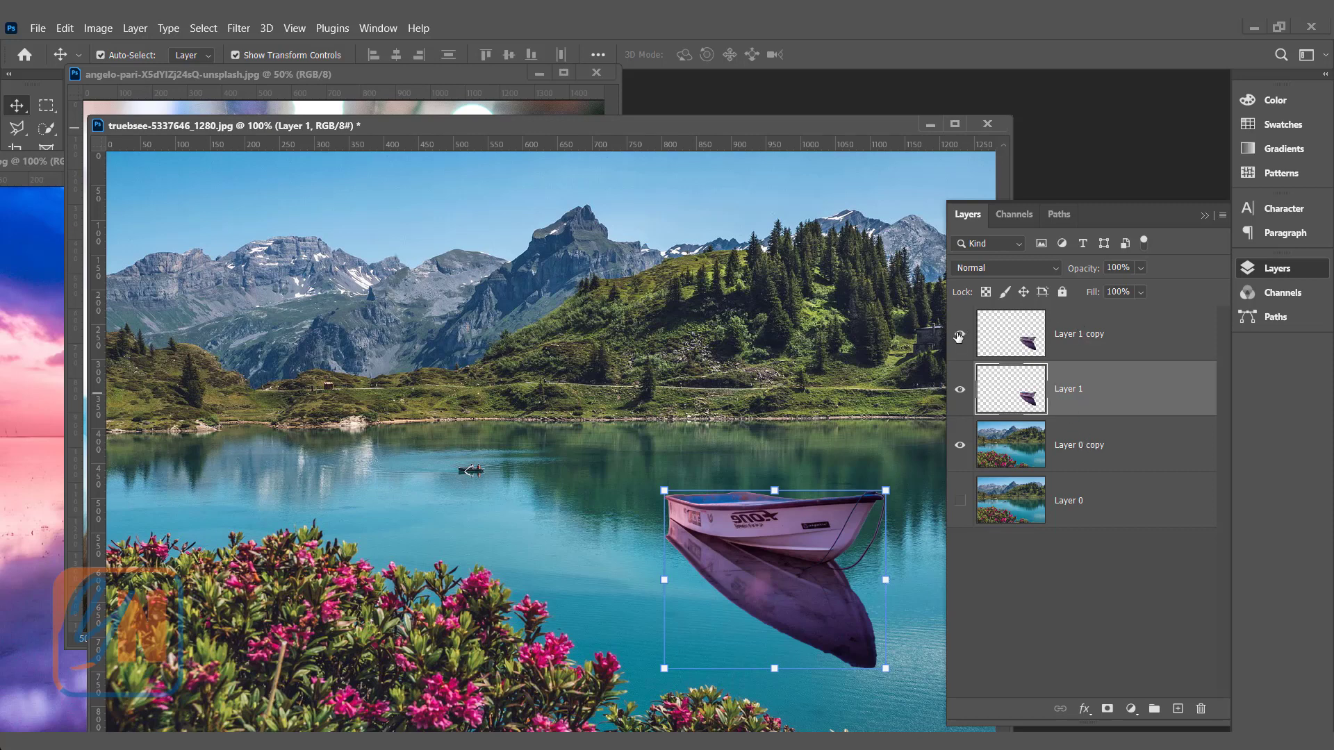
Step: Auto-Blend Layer 1 with Layer 0 copy using Stack Images, producing Layer 1 (merged)
click(1091, 446)
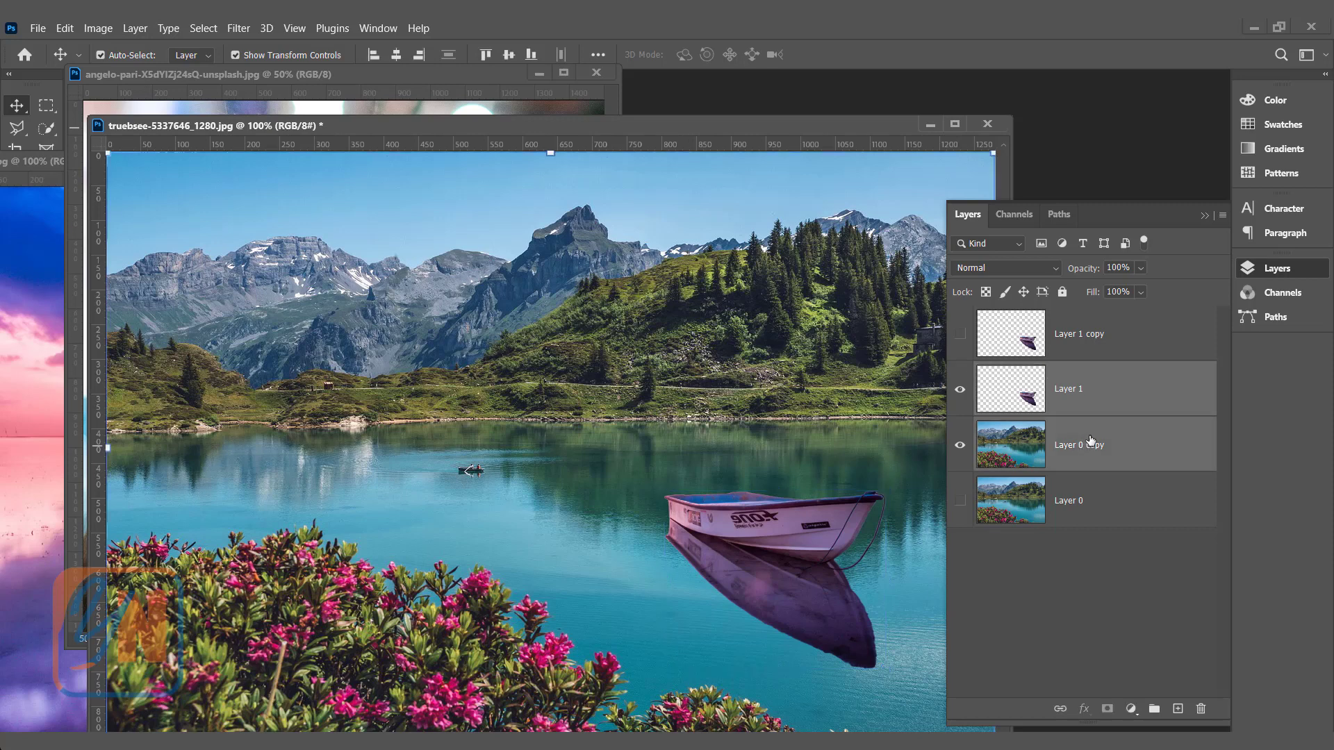
click(63, 29)
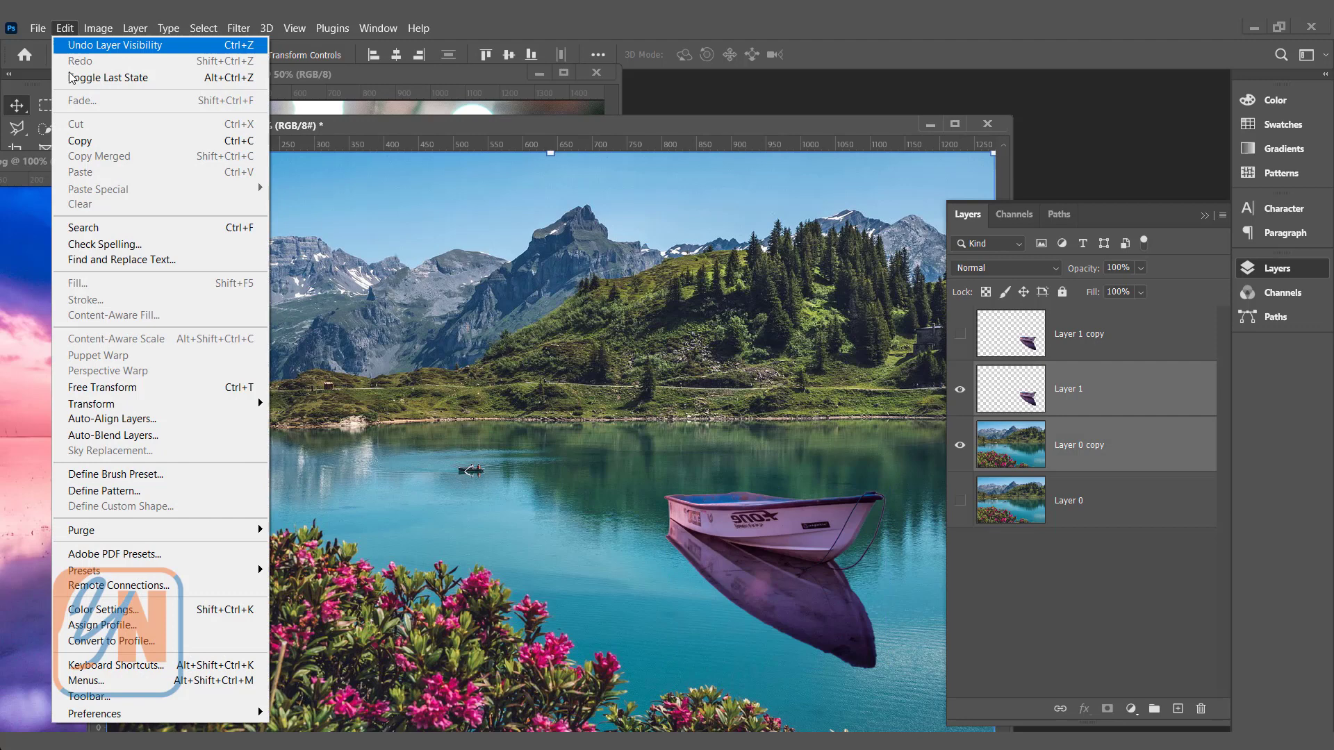
click(92, 437)
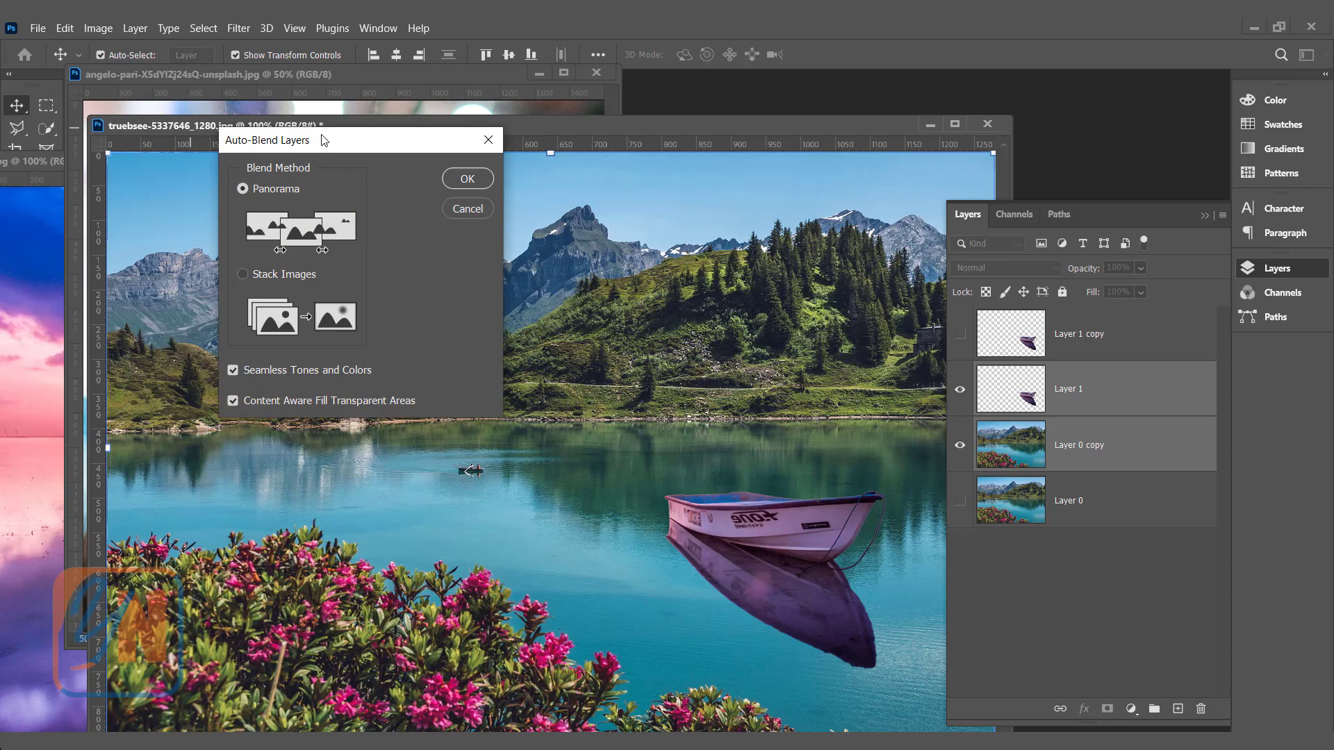
drag(323, 140, 281, 143)
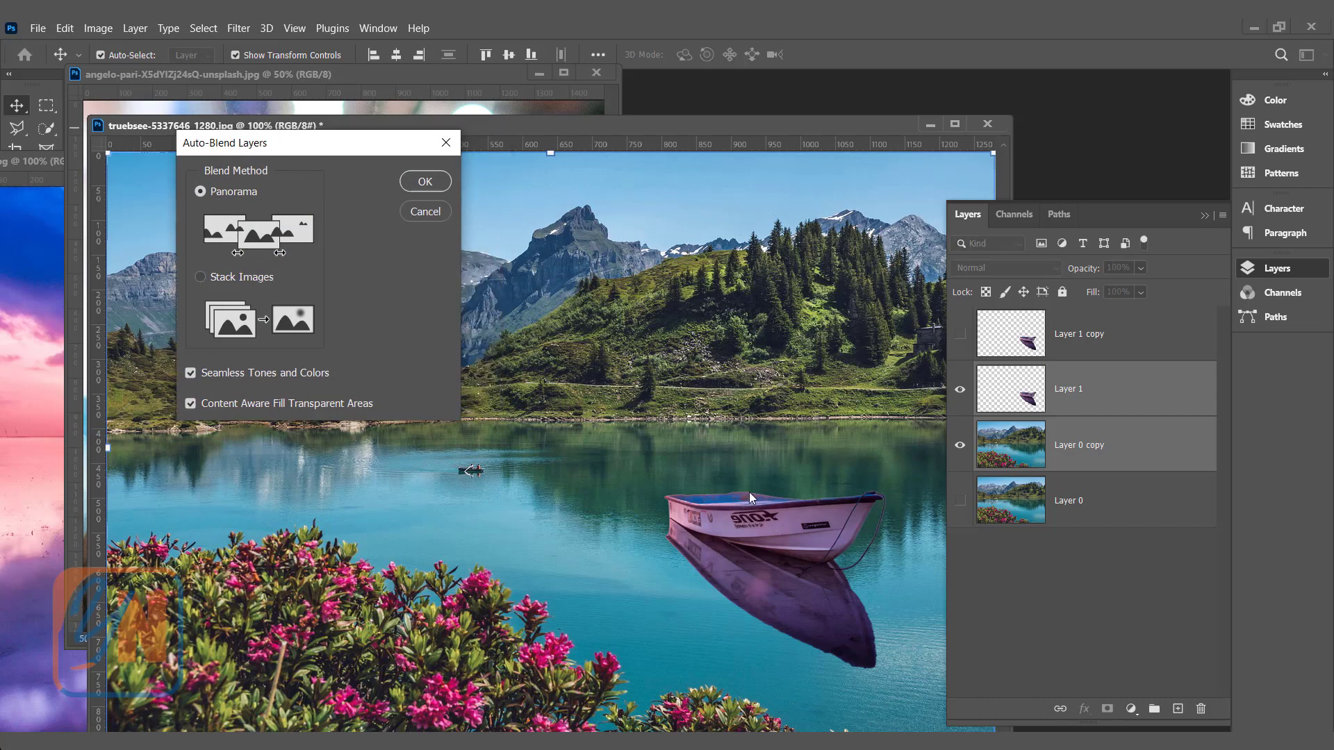
click(200, 278)
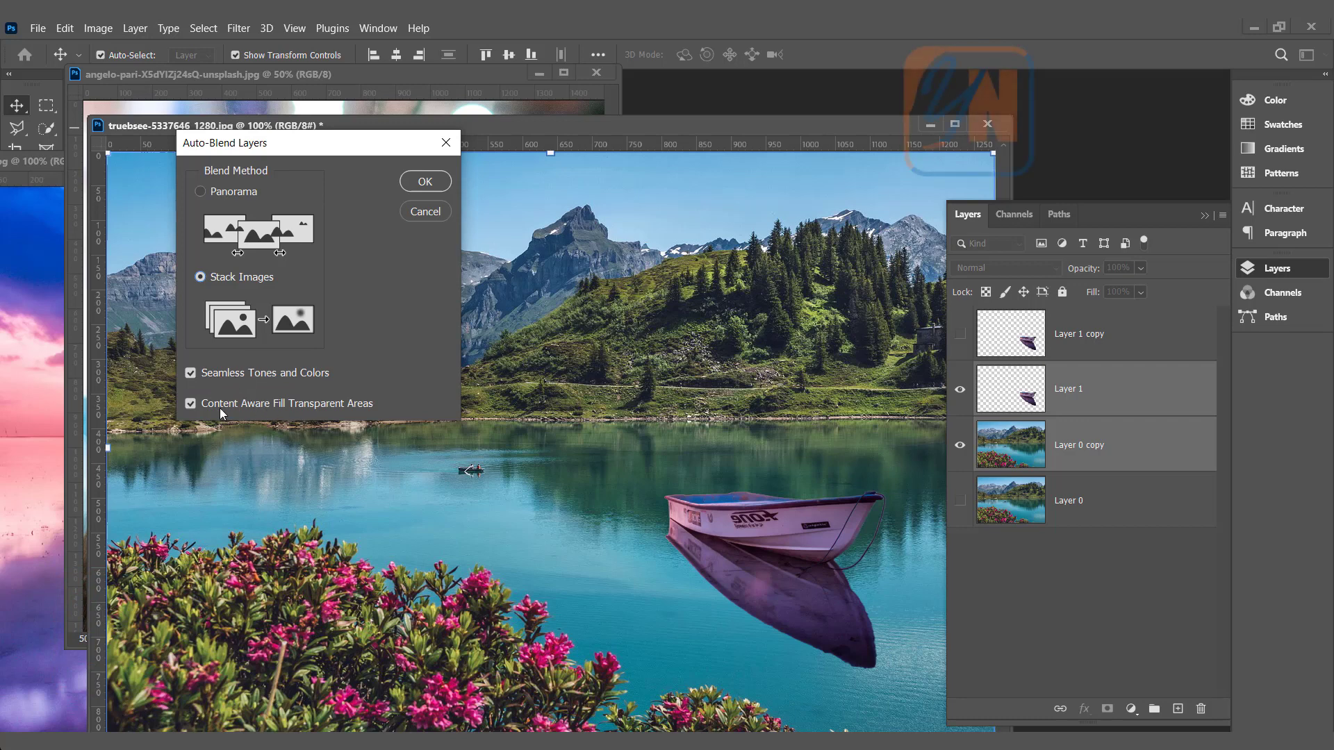
click(417, 182)
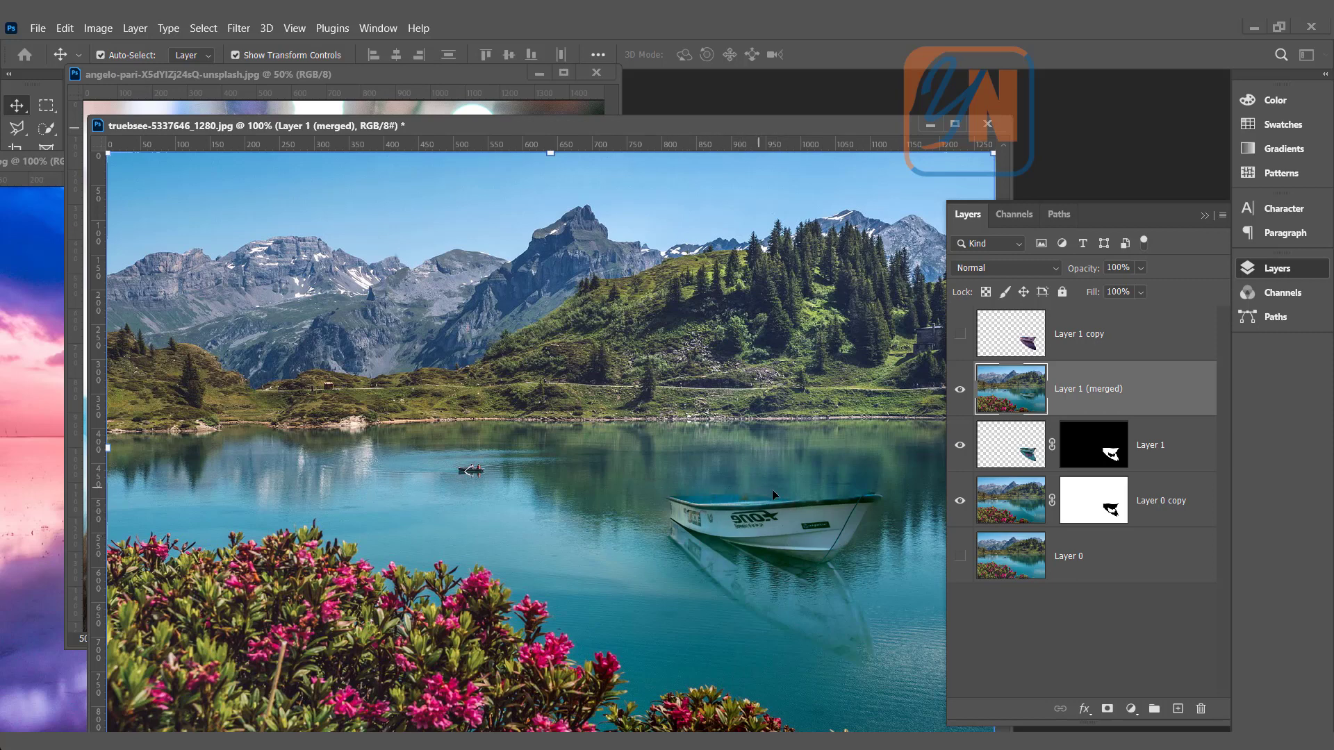
Step: Deselect the boat in the sunset photo with Ctrl+D and bring the truebsee composite forward
click(29, 249)
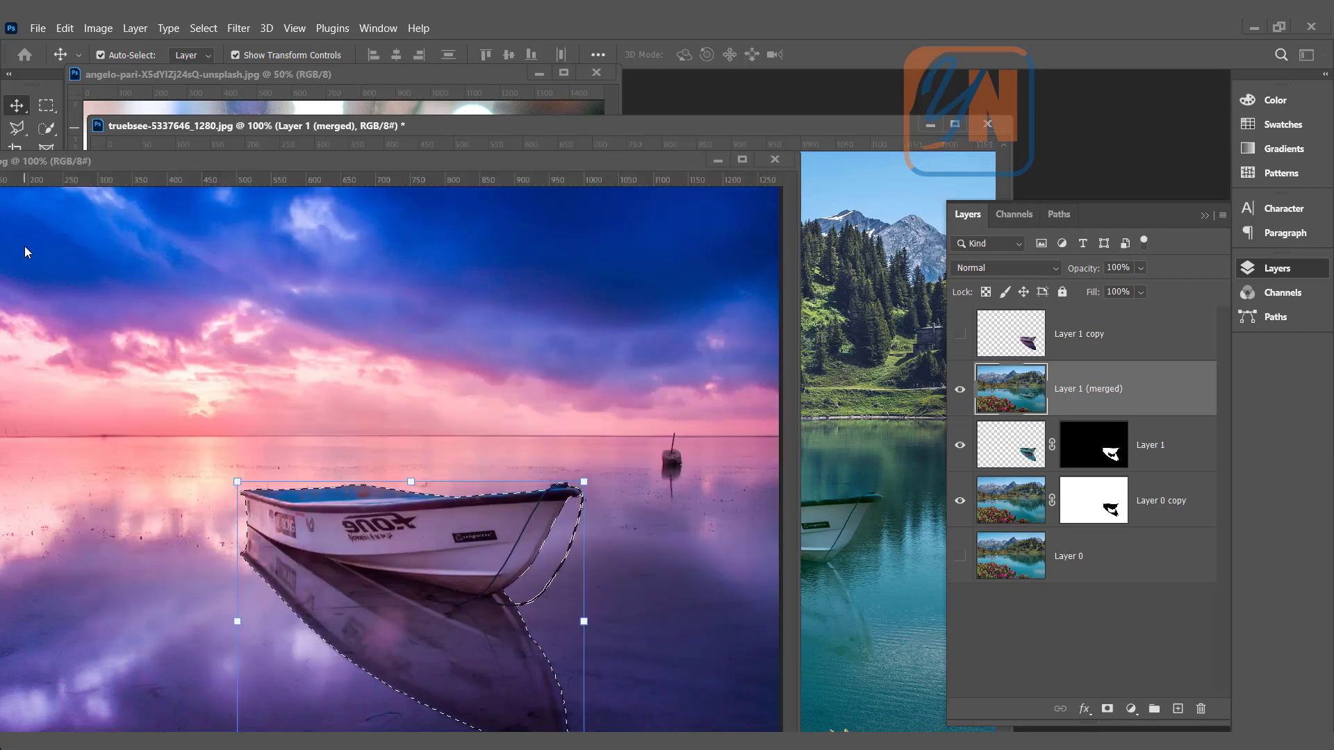
key(ctrl+d)
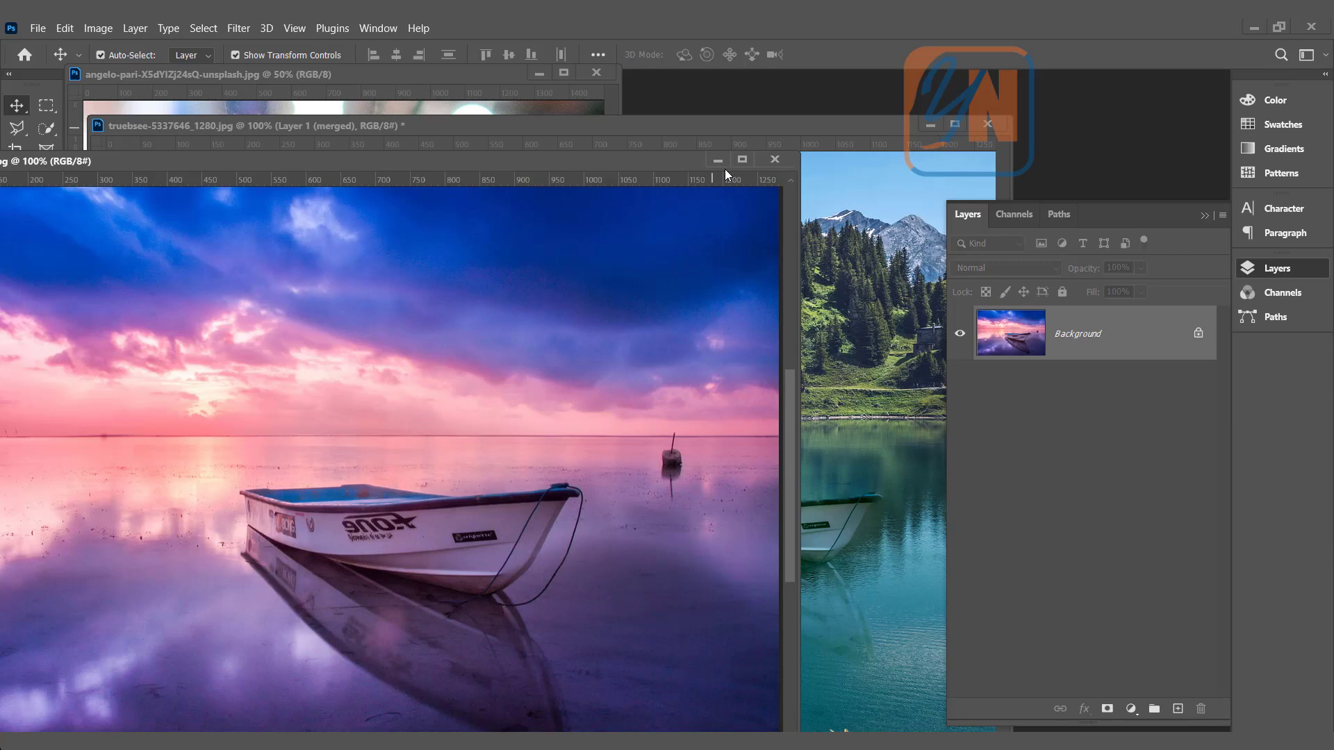
click(856, 582)
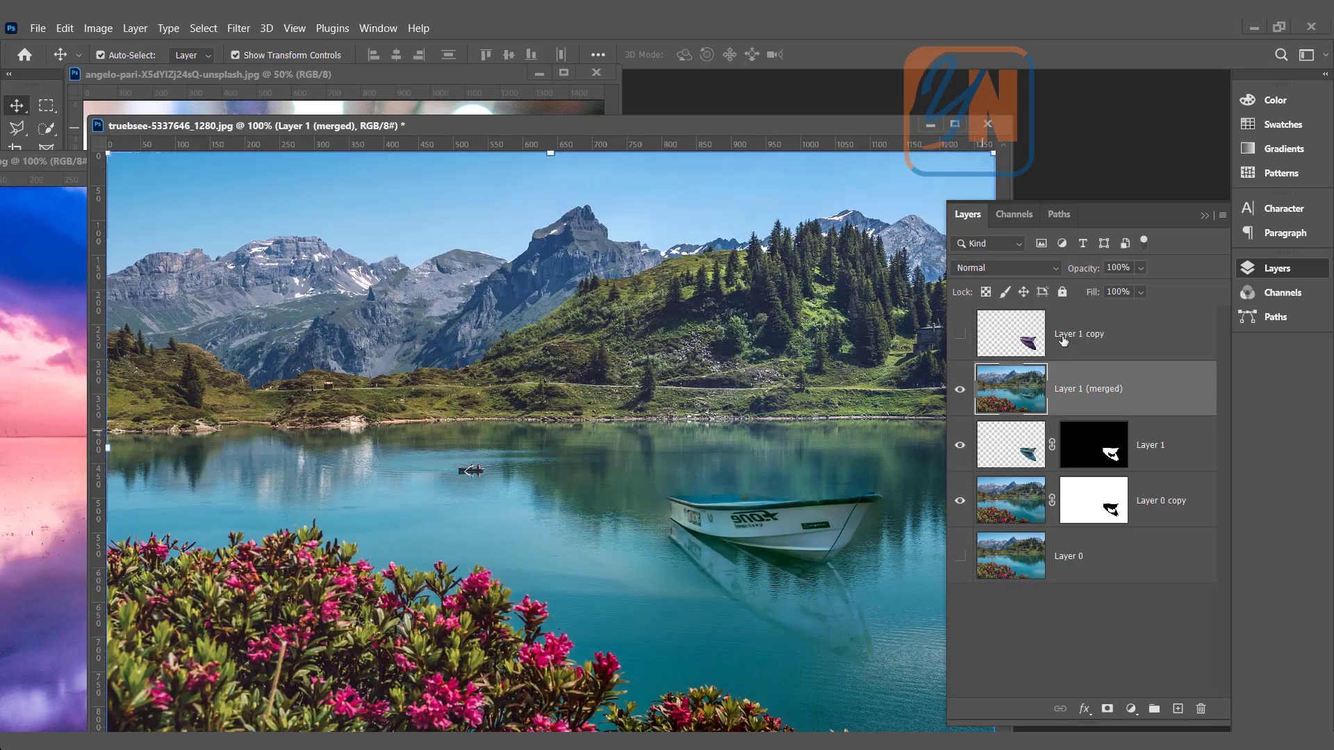
Step: Show Layer 1 copy and set its blend mode to Soft Light, toggling it to compare
click(959, 336)
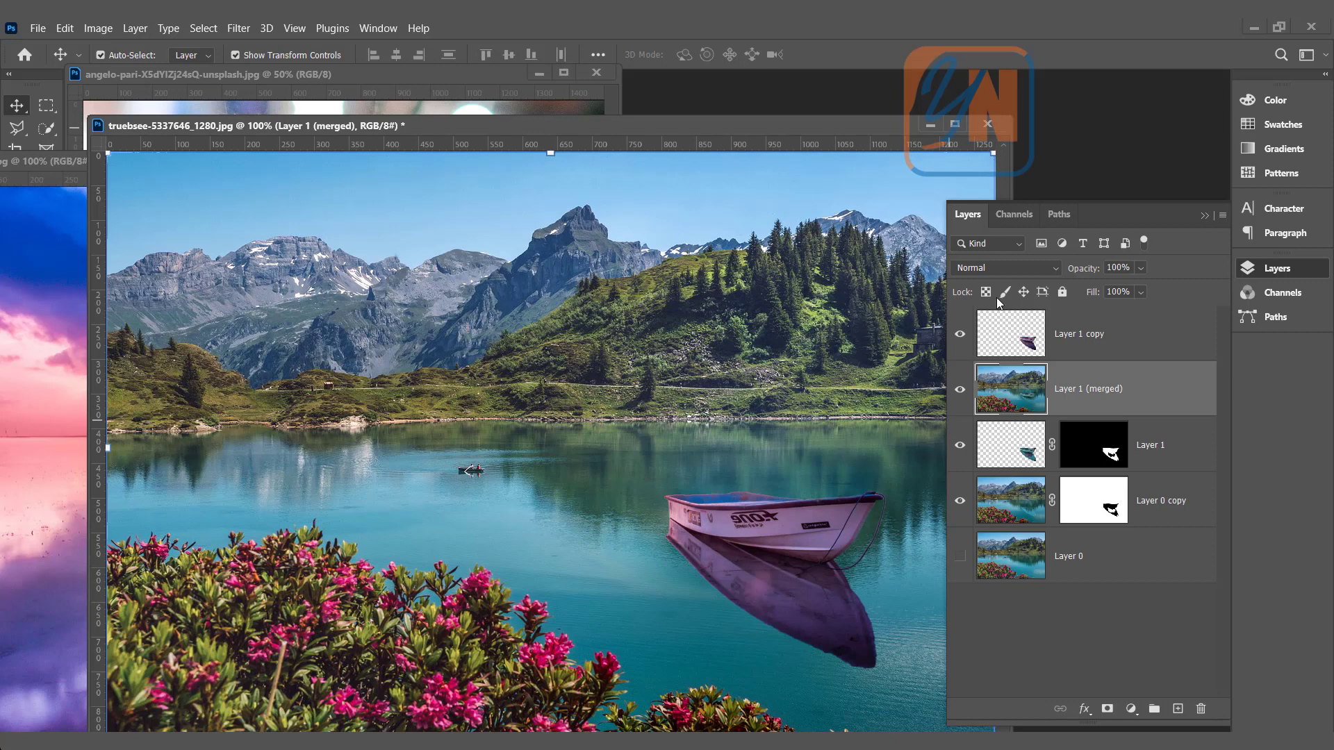
click(1042, 318)
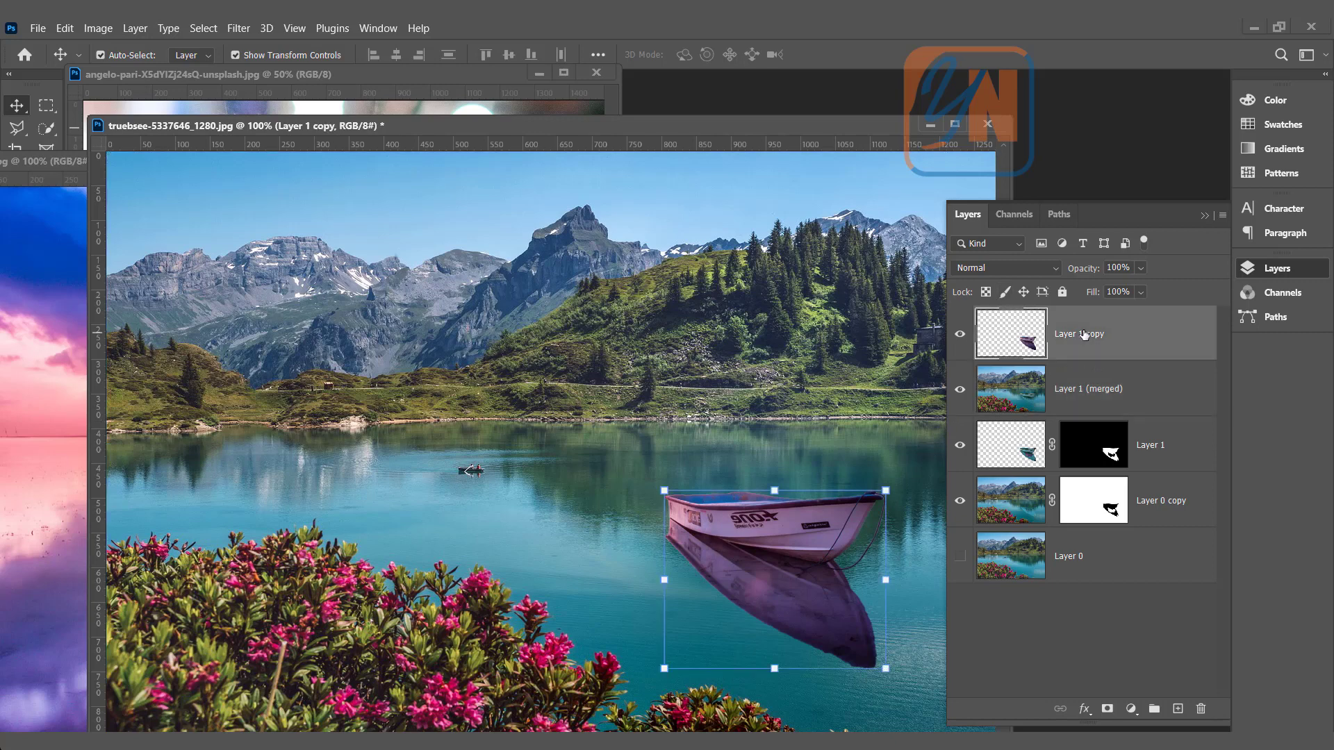
click(1032, 269)
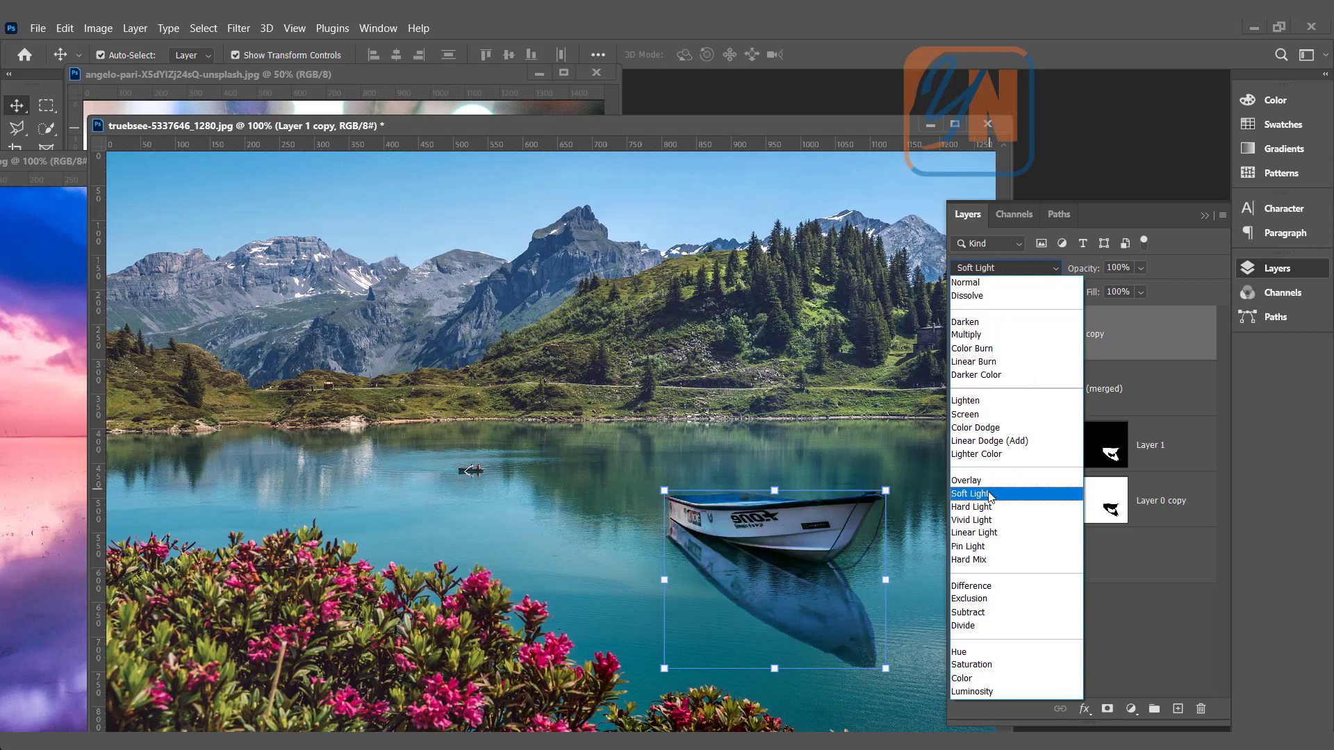
click(990, 495)
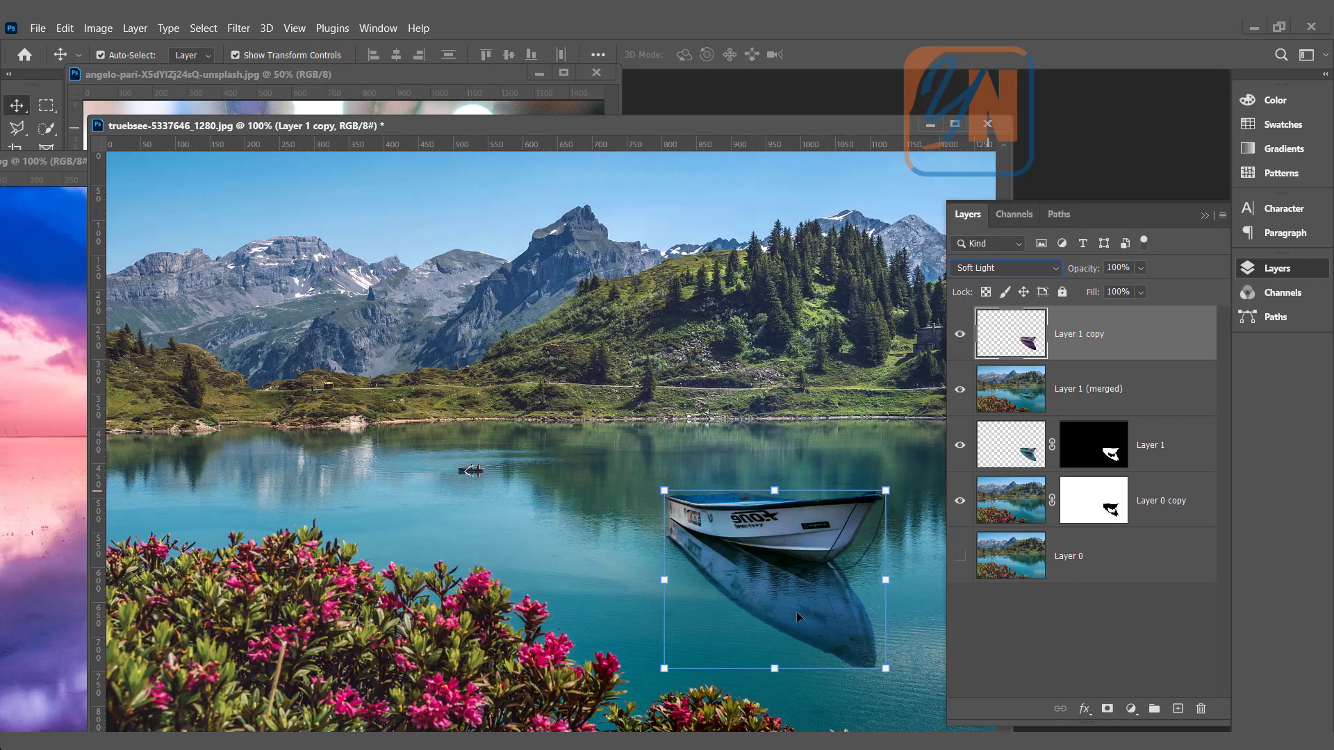
click(960, 335)
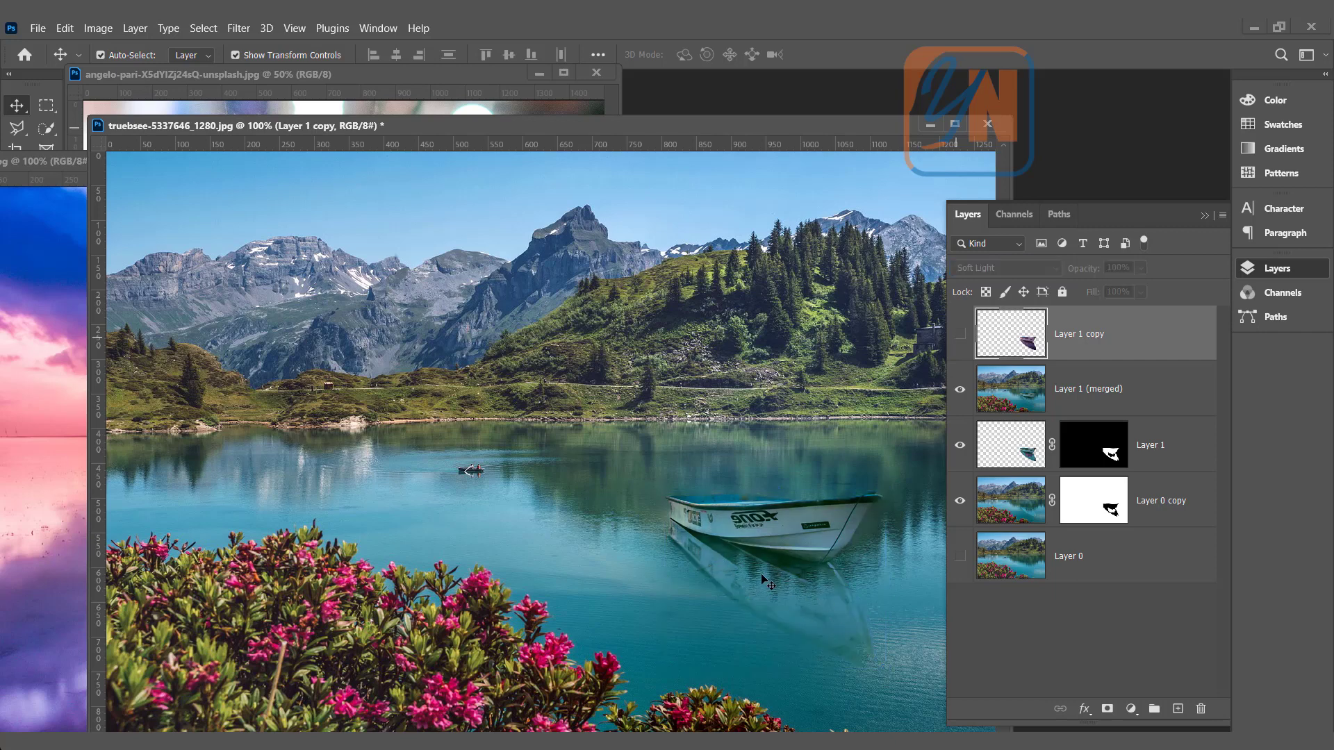
click(959, 334)
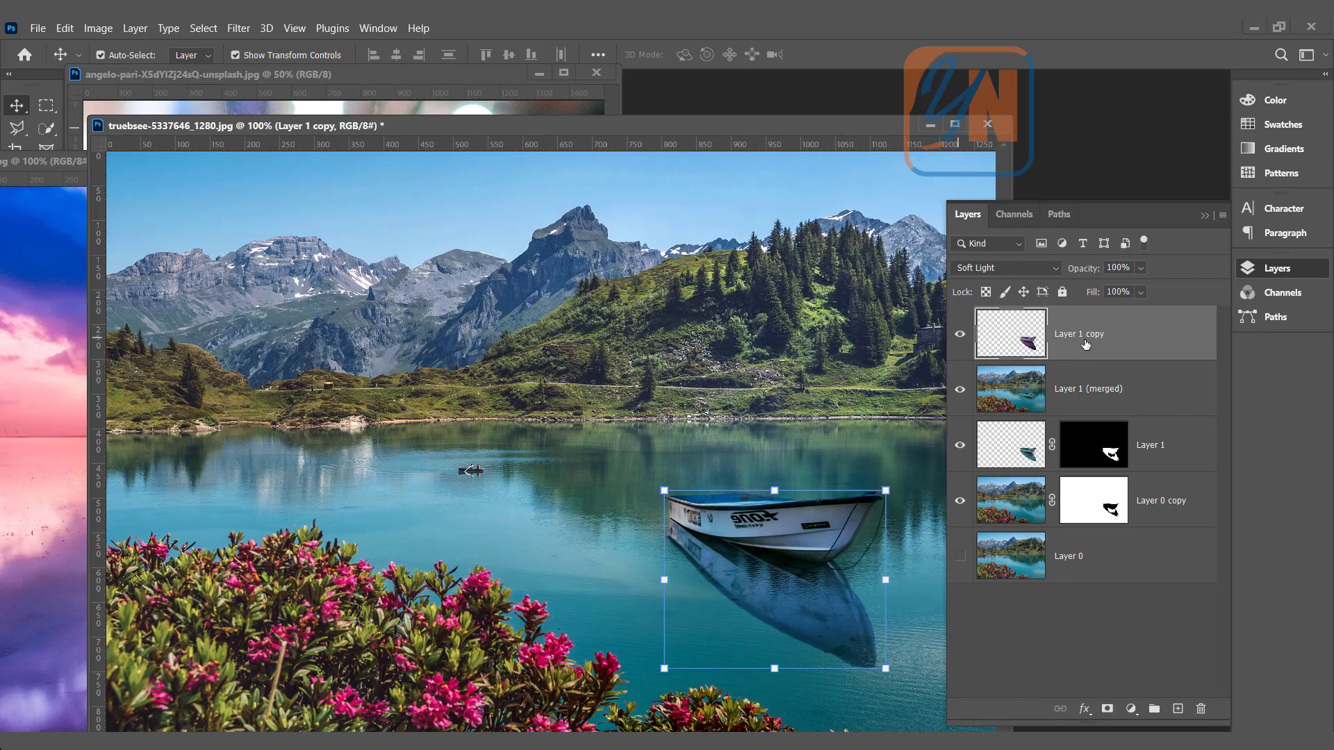
Step: Add a layer mask to Layer 1 copy and reset colours to black and white
click(1107, 710)
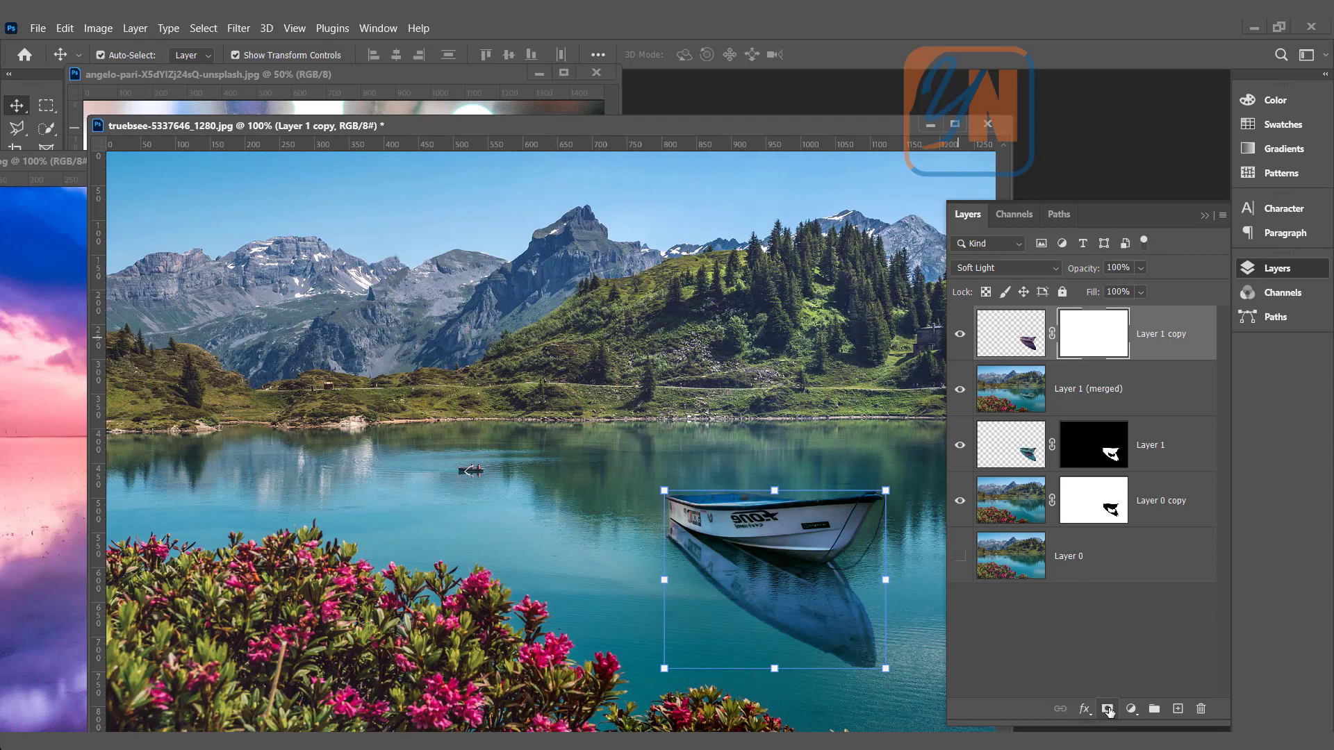
drag(49, 159, 270, 429)
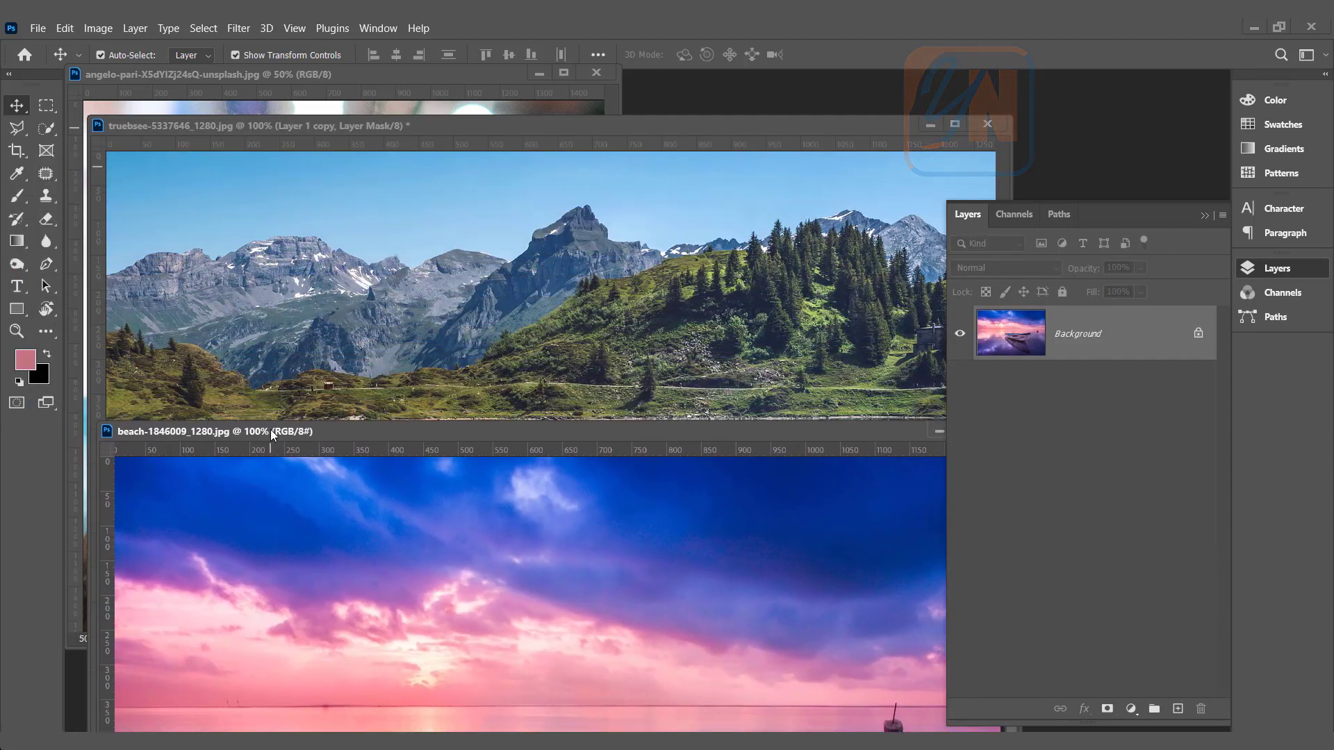
click(302, 126)
key(d)
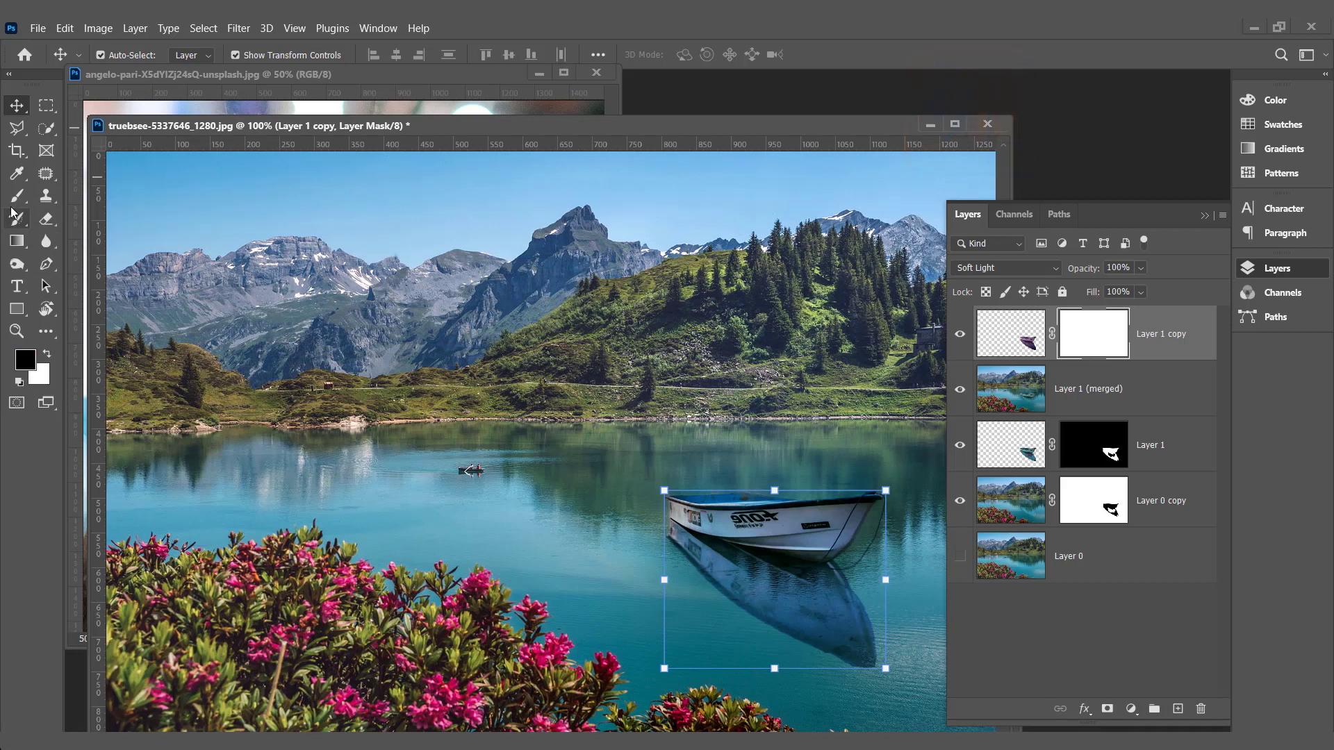
Step: Paint black over part of the reflection with a soft round brush, then reveal both portrait photos
click(16, 198)
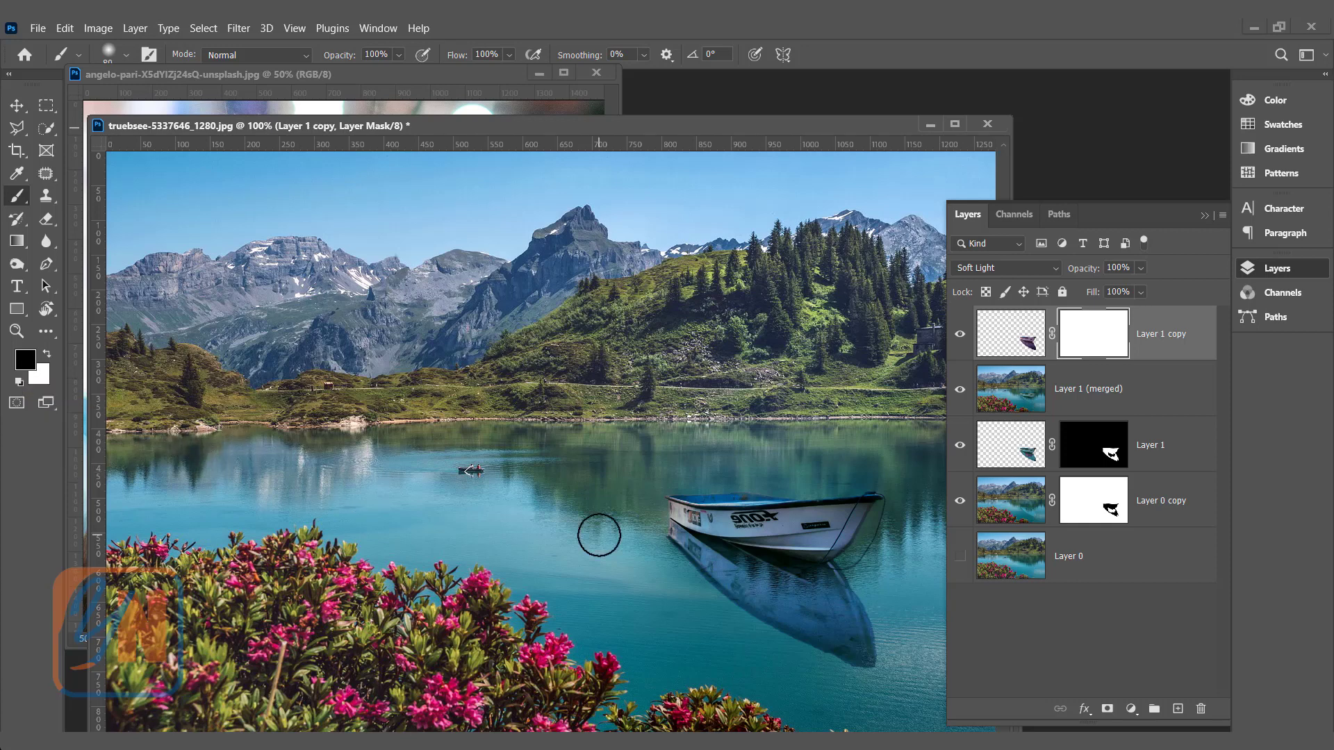
click(126, 56)
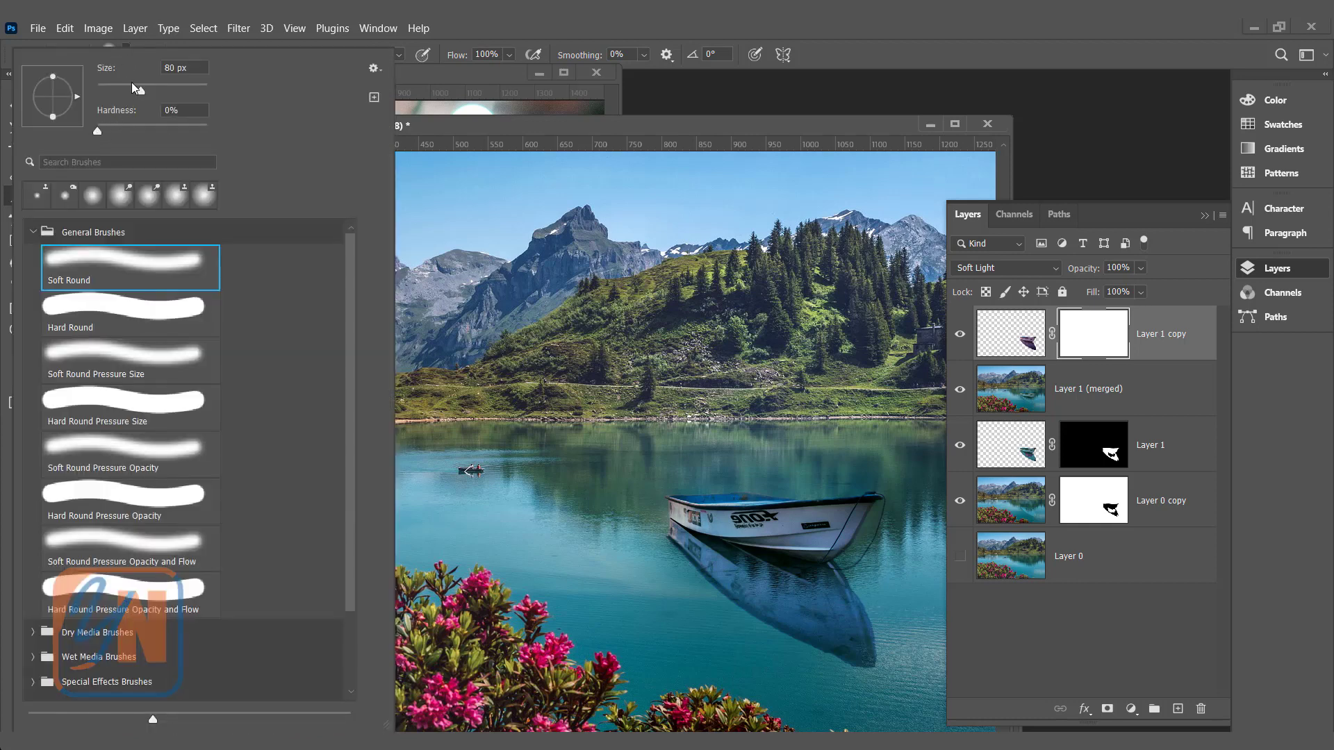
click(546, 130)
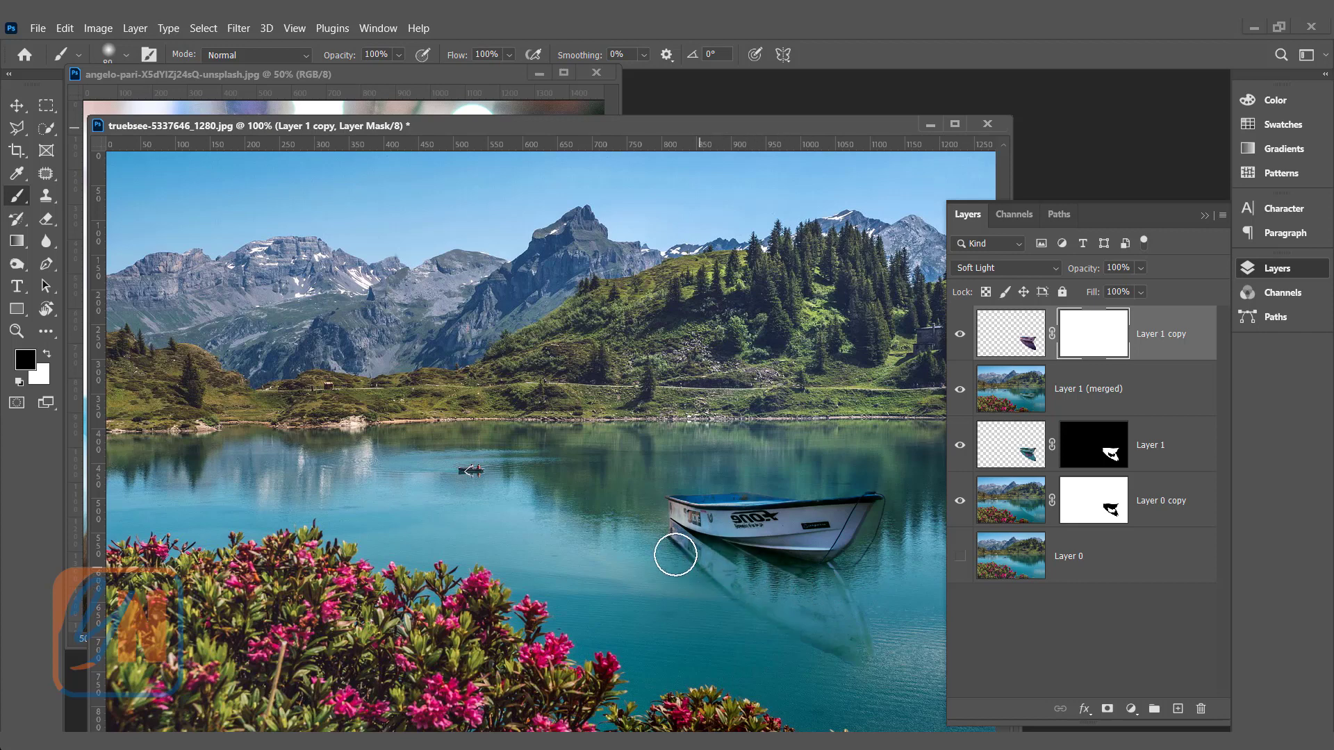
drag(696, 127, 641, 135)
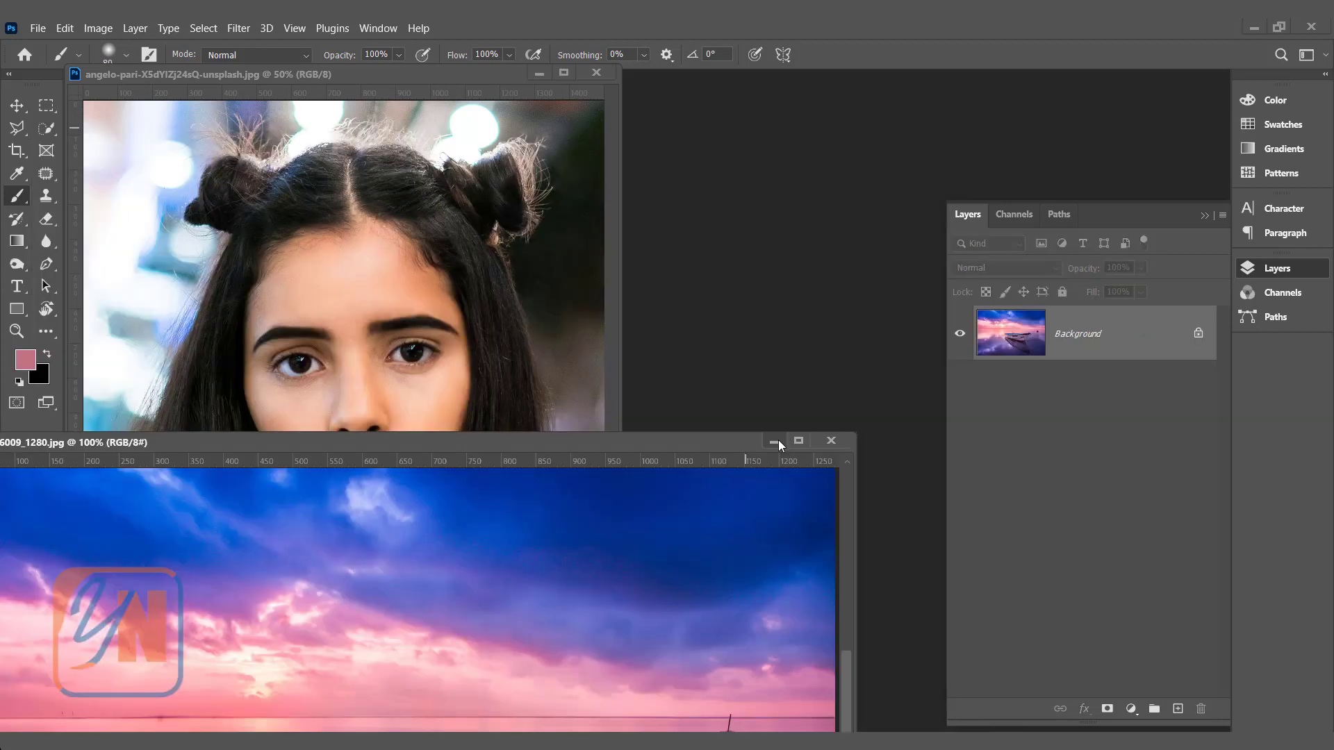
click(776, 441)
mouse_move(445, 74)
mouse_down()
mouse_move(447, 89)
mouse_move(761, 170)
mouse_move(744, 155)
mouse_move(753, 128)
mouse_up()
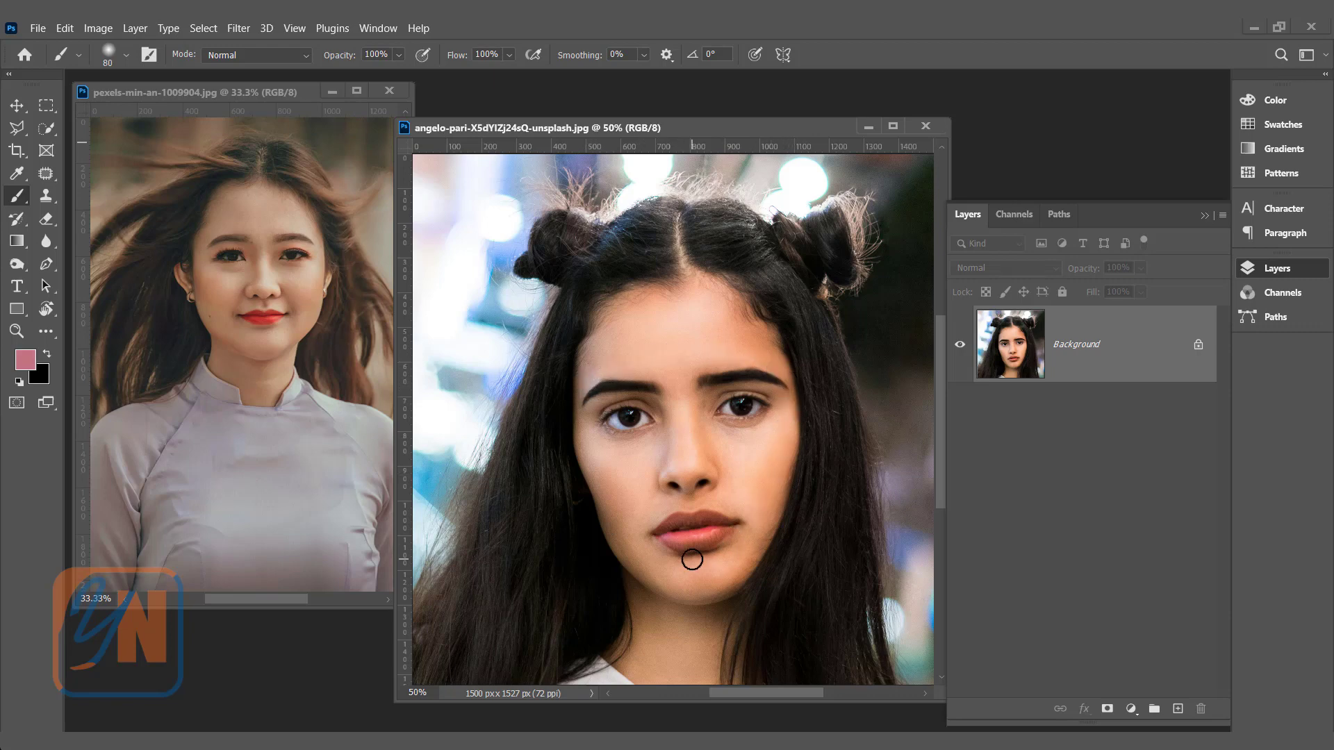
Step: Lasso the woman's face from eyebrows to lips, adding the forehead and trimming the top edge
drag(24, 127, 93, 130)
mouse_move(673, 354)
mouse_down()
mouse_move(781, 369)
mouse_move(790, 398)
mouse_move(776, 472)
mouse_move(732, 563)
mouse_move(676, 566)
mouse_move(631, 534)
mouse_move(615, 472)
mouse_move(575, 412)
mouse_move(593, 365)
mouse_move(677, 353)
mouse_up()
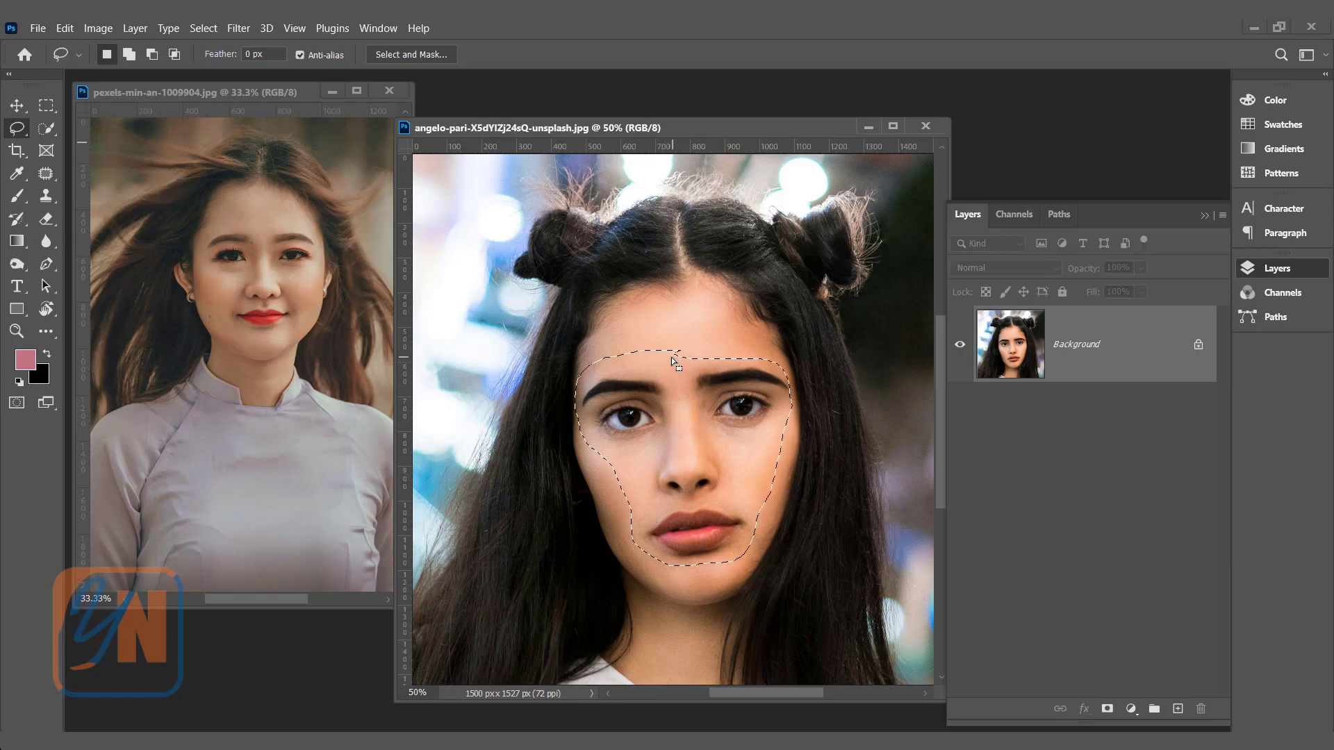
click(128, 54)
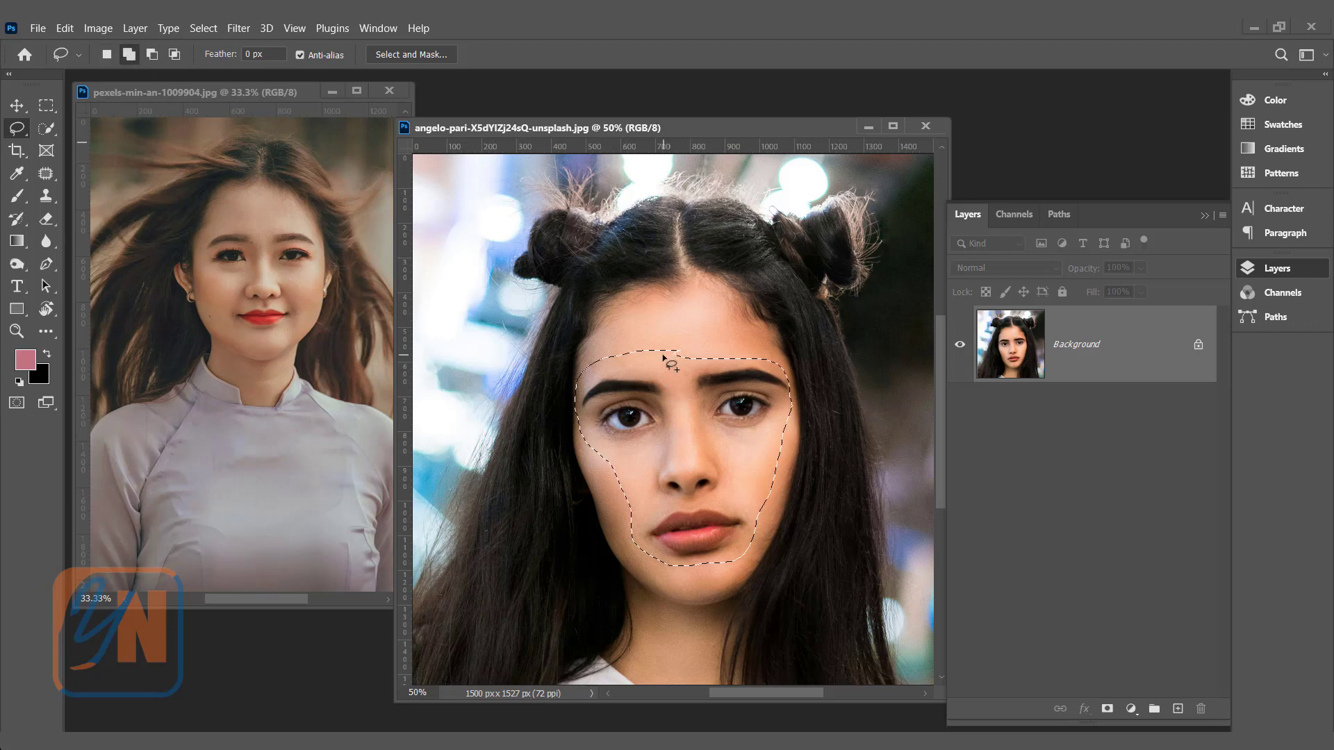
mouse_move(666, 353)
mouse_down()
mouse_move(739, 354)
mouse_move(729, 366)
mouse_move(659, 355)
mouse_move(742, 348)
mouse_move(756, 365)
mouse_move(660, 356)
mouse_up()
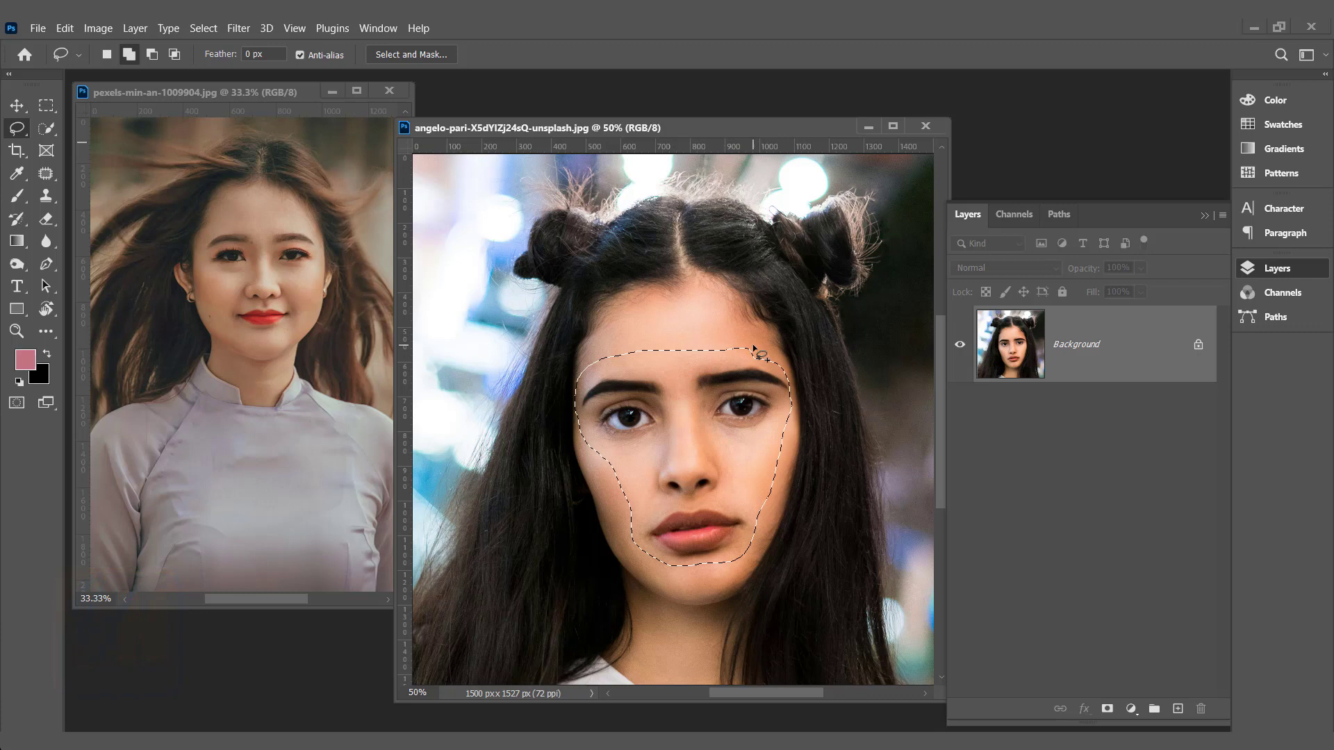
key(alt)
mouse_move(757, 347)
mouse_down()
mouse_move(760, 360)
mouse_move(728, 343)
mouse_up()
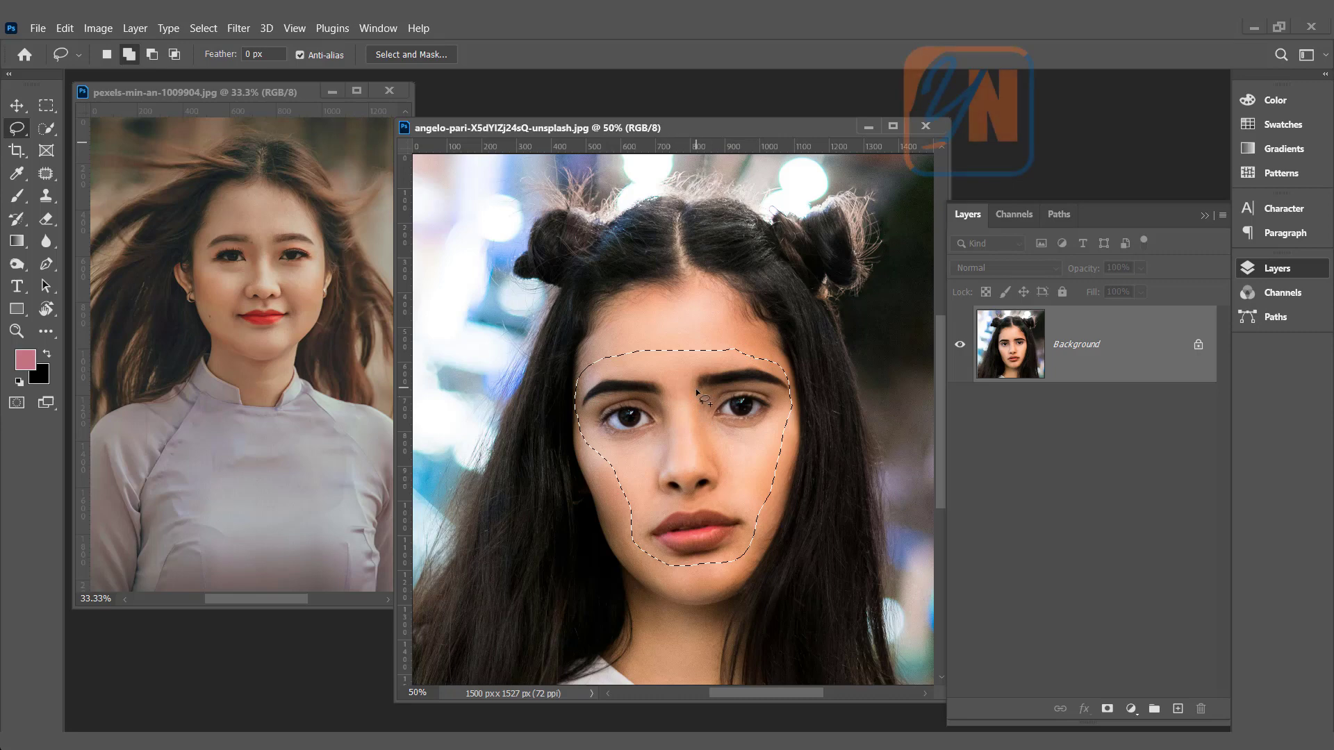
Step: Drag the selected face onto the target portrait and bring that portrait into view
click(17, 105)
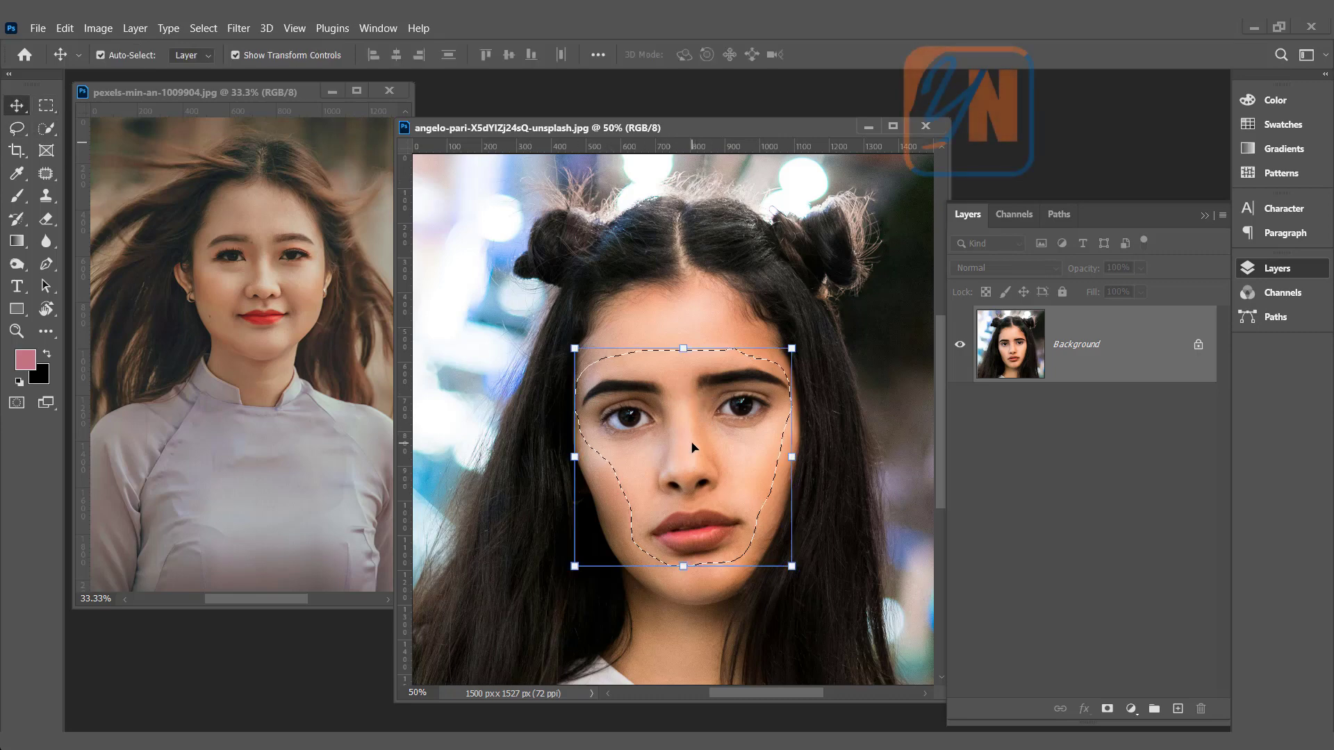
drag(685, 444, 264, 305)
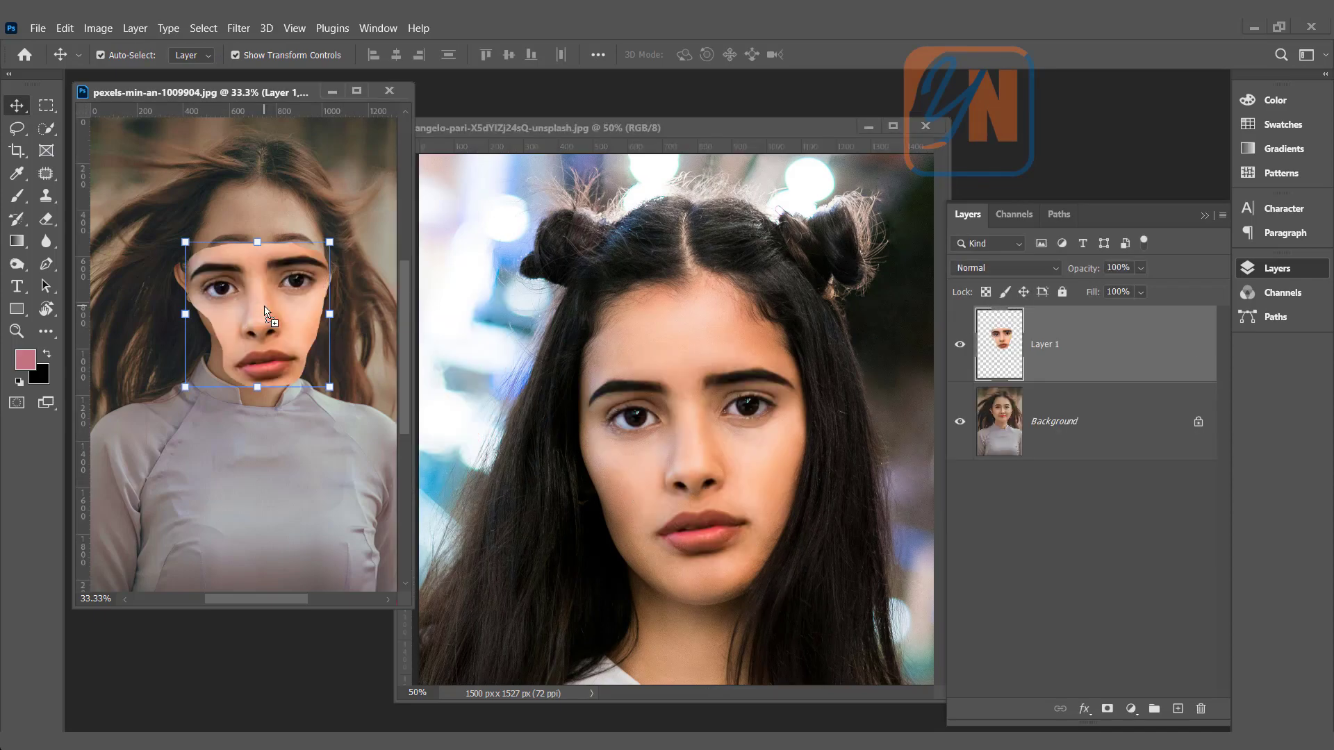
click(860, 127)
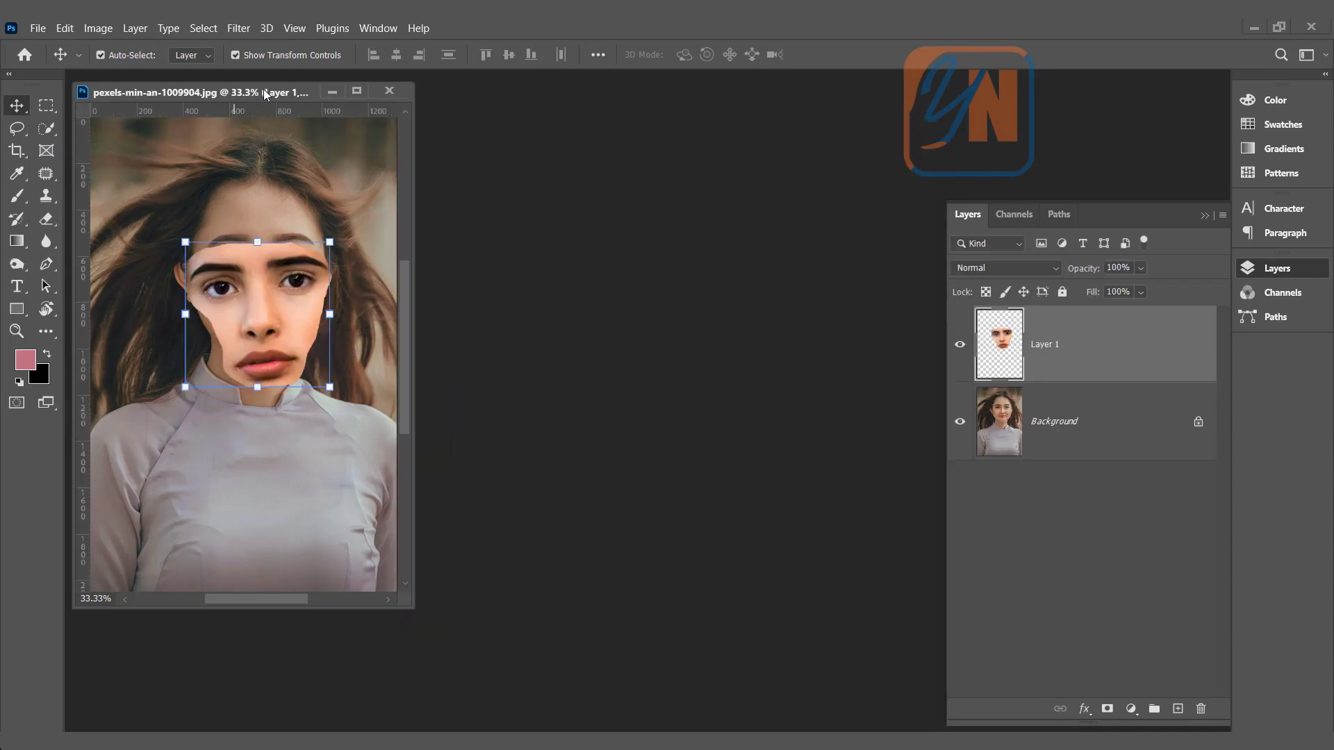
drag(263, 92, 414, 120)
key(ctrl+0)
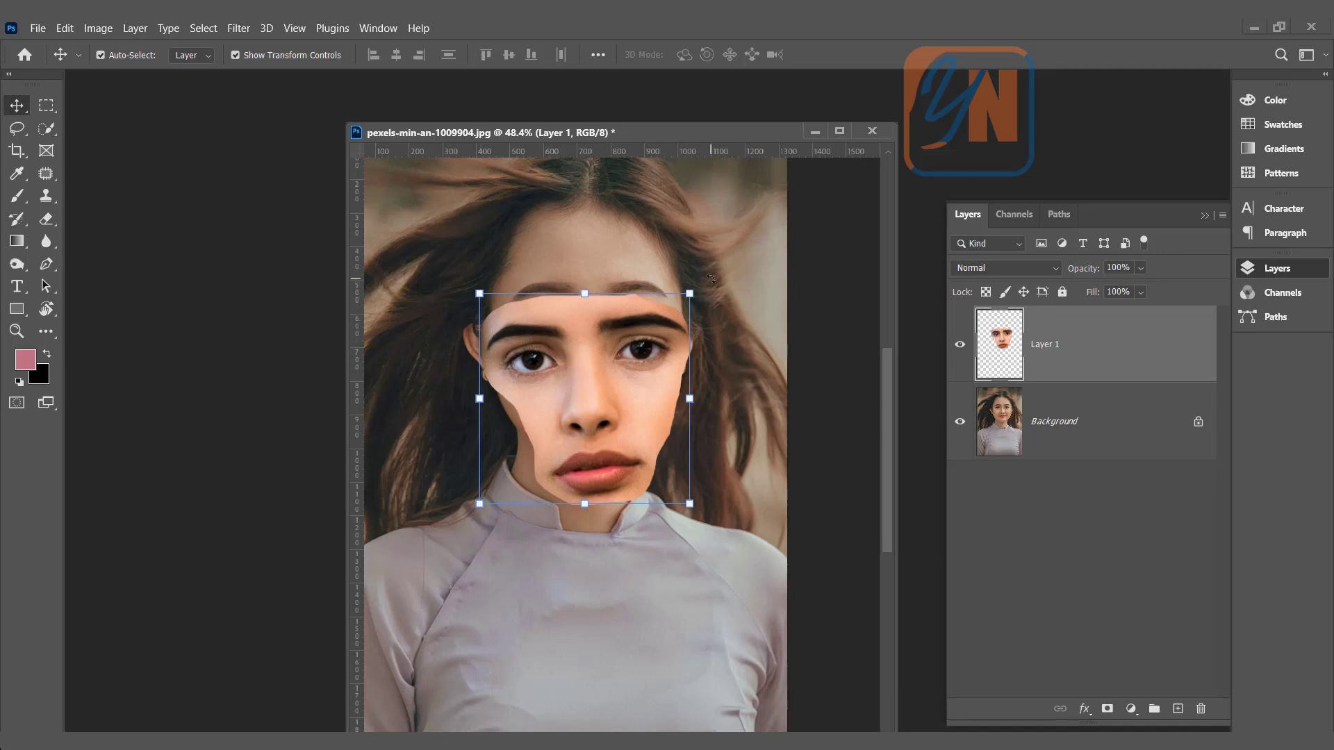
Step: Try a slight rotation of the pasted face, cancel it, and lower Layer 1's opacity
drag(711, 278, 722, 283)
key(Escape)
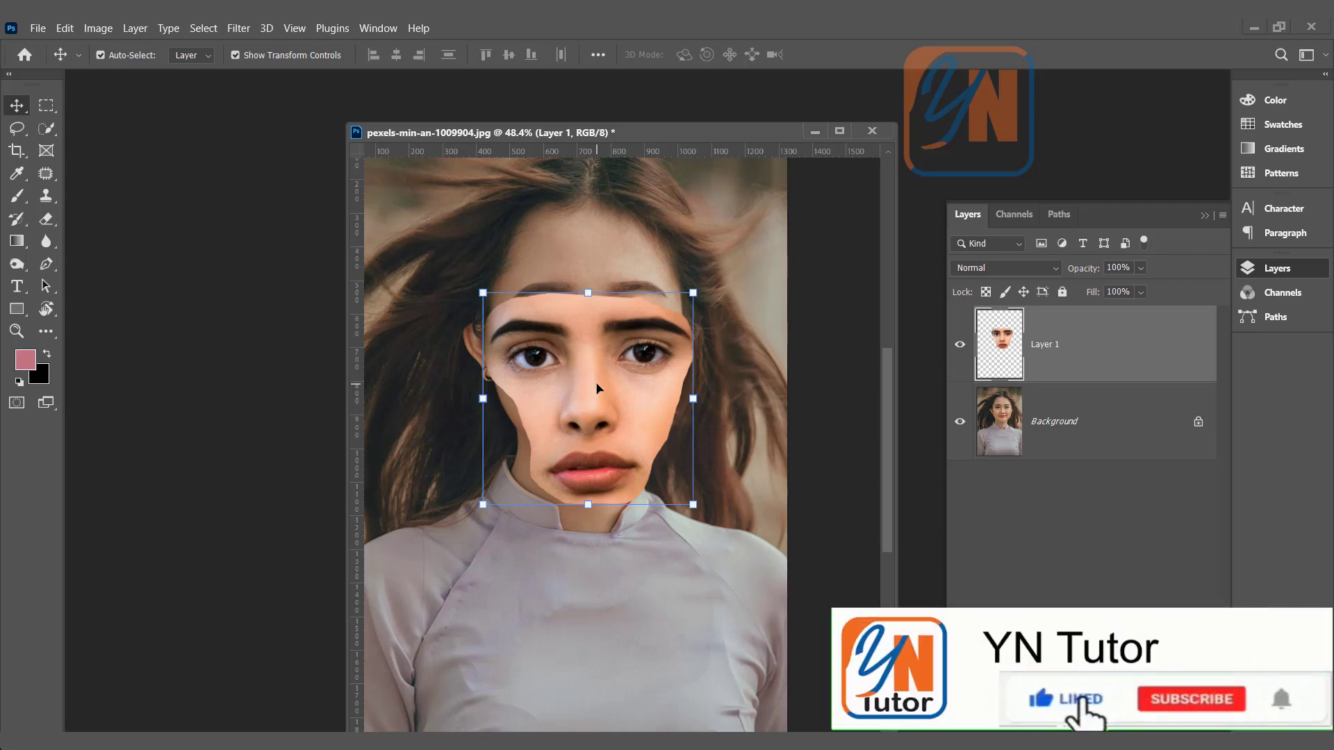
click(1141, 270)
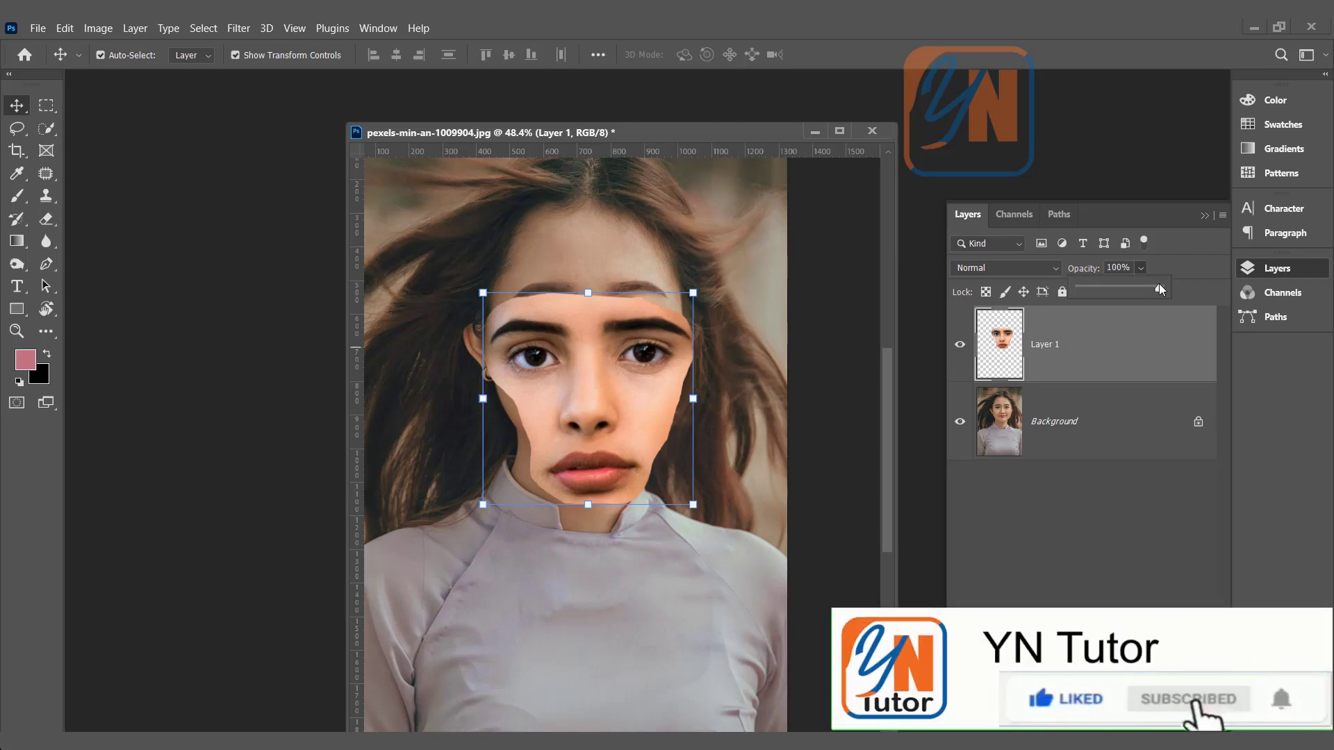
drag(1158, 285, 1122, 292)
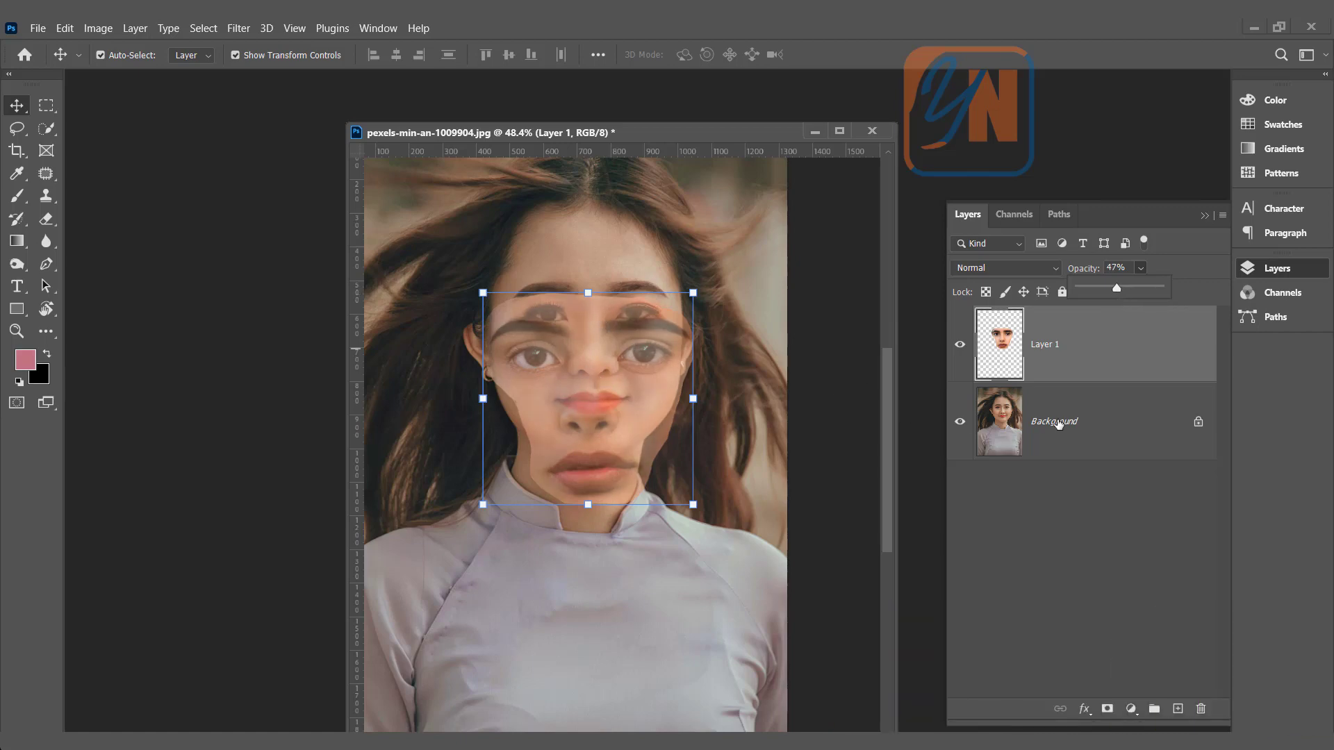
Step: Scale the pasted face to about 83% over the woman's face and restore 100% opacity
click(679, 493)
drag(679, 494, 641, 464)
drag(557, 387, 582, 357)
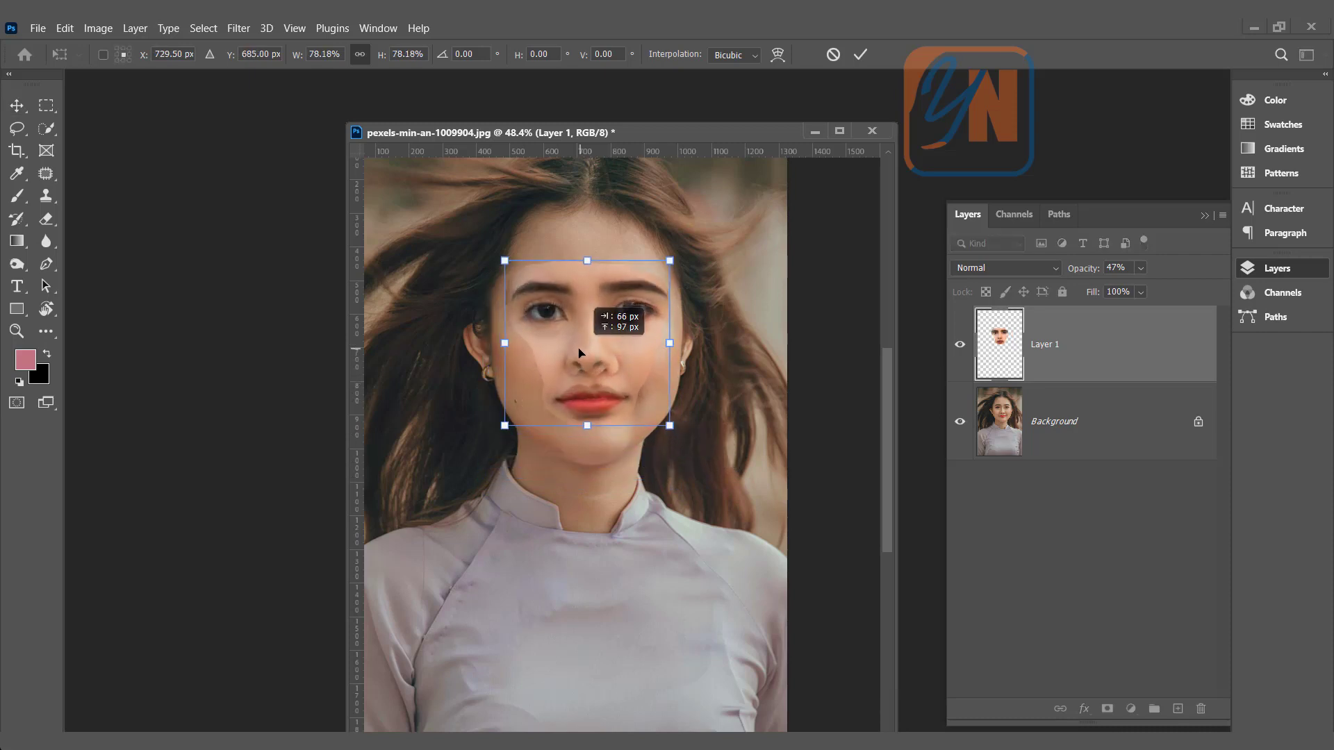
drag(671, 263, 678, 258)
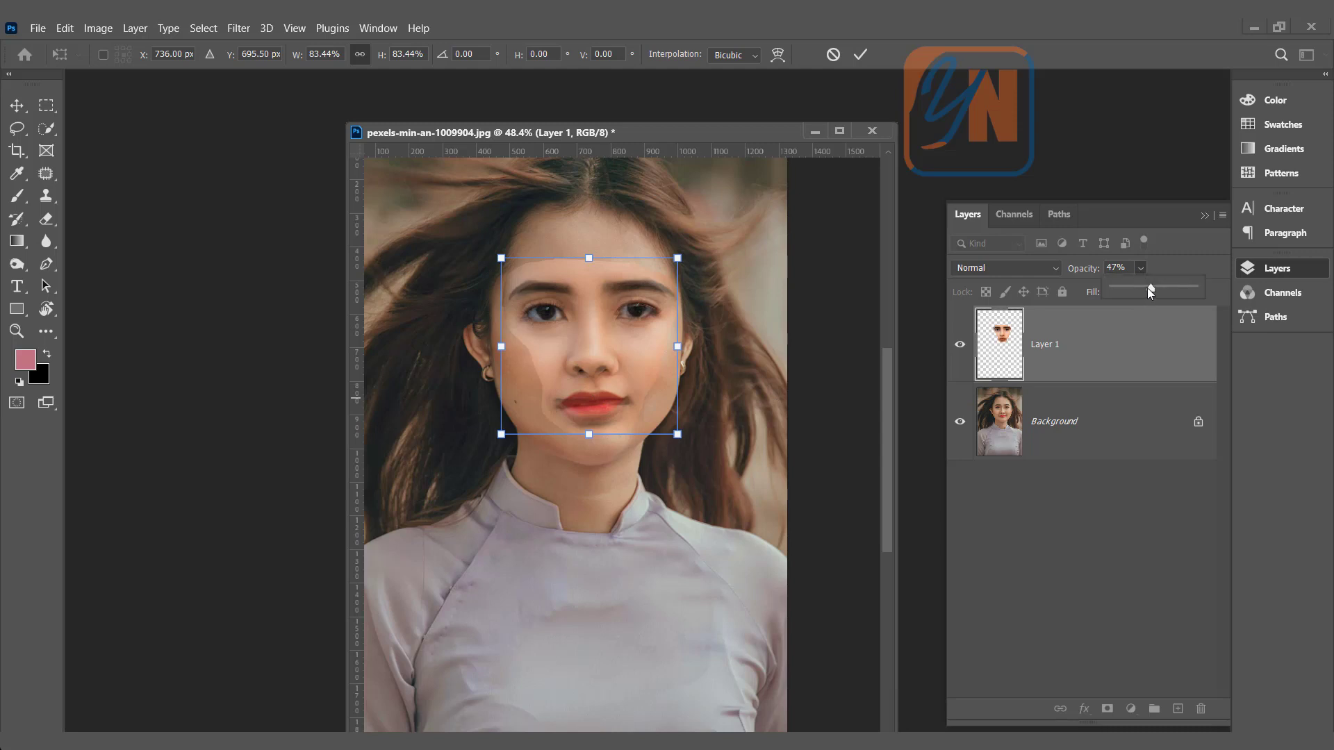
drag(1152, 287, 1226, 293)
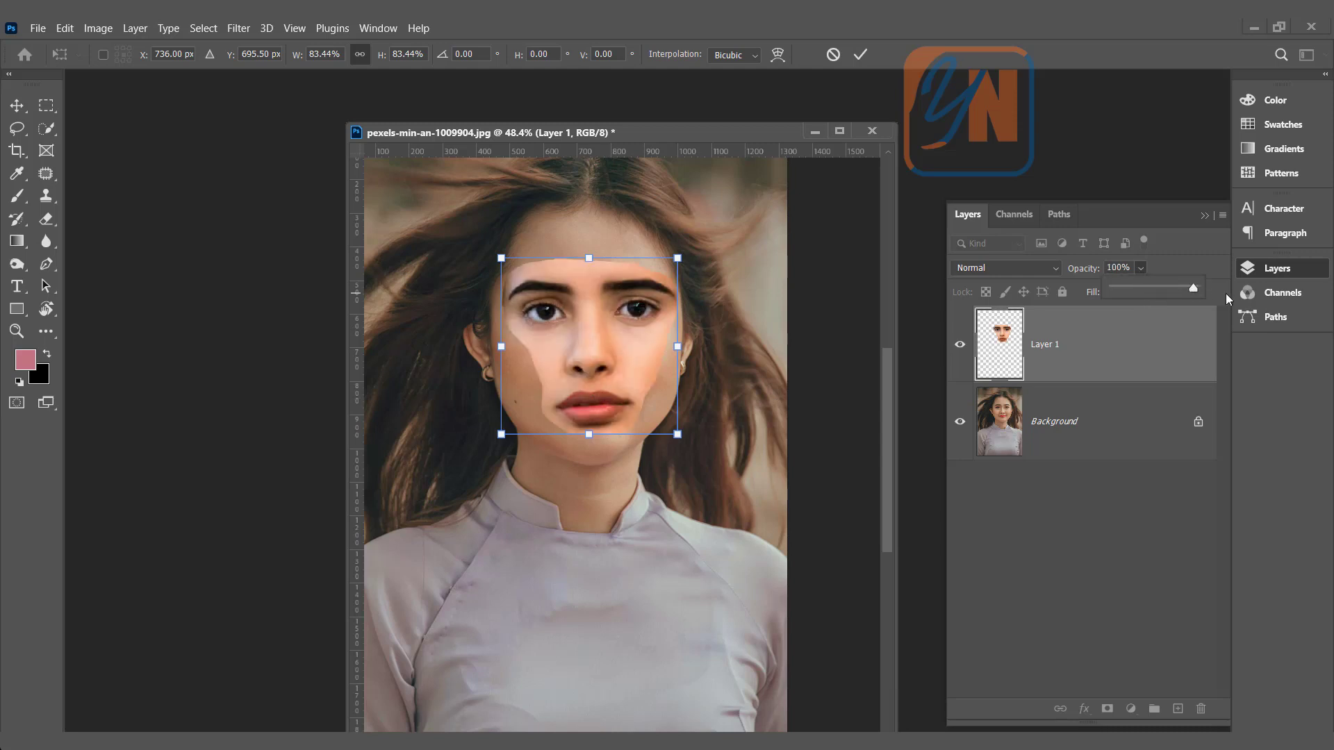
Step: Commit the transform and load Layer 1's transparency as a selection
ctrl+click(1001, 339)
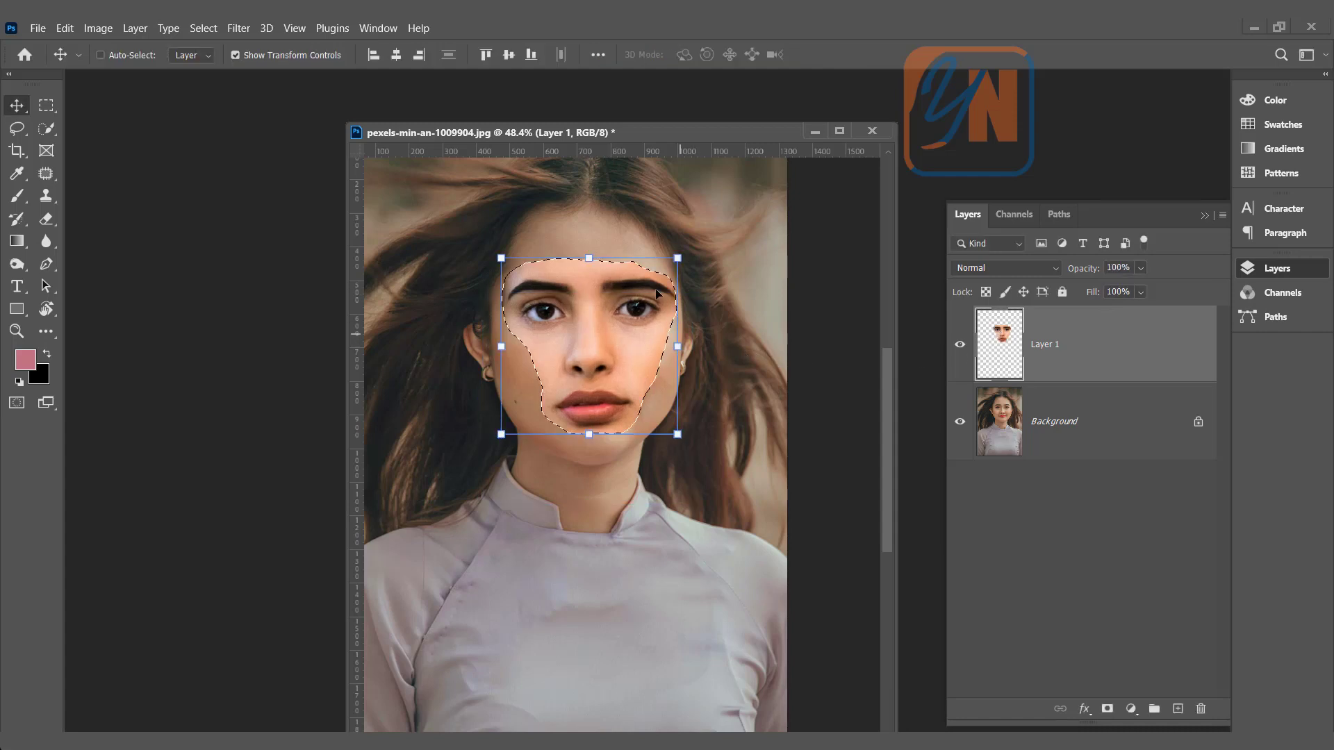
key(ctrl)
key(ctrl+d)
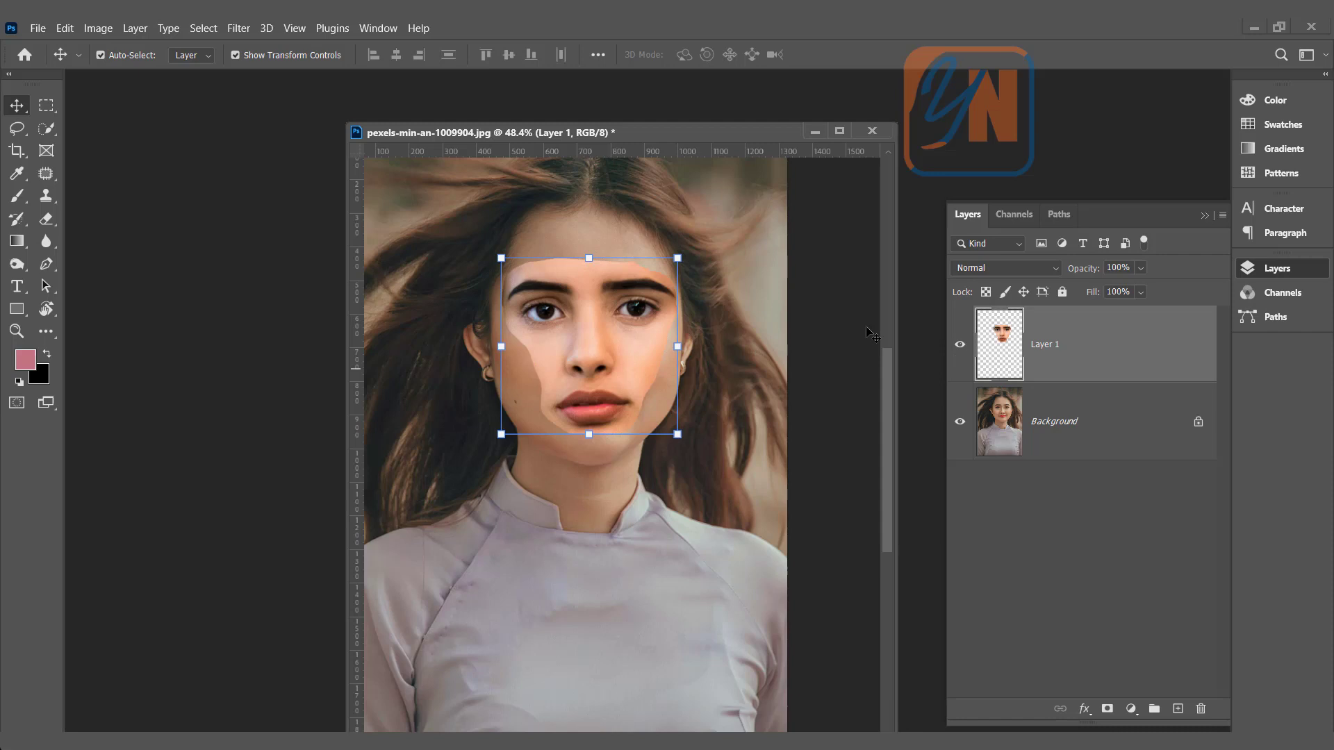
click(204, 29)
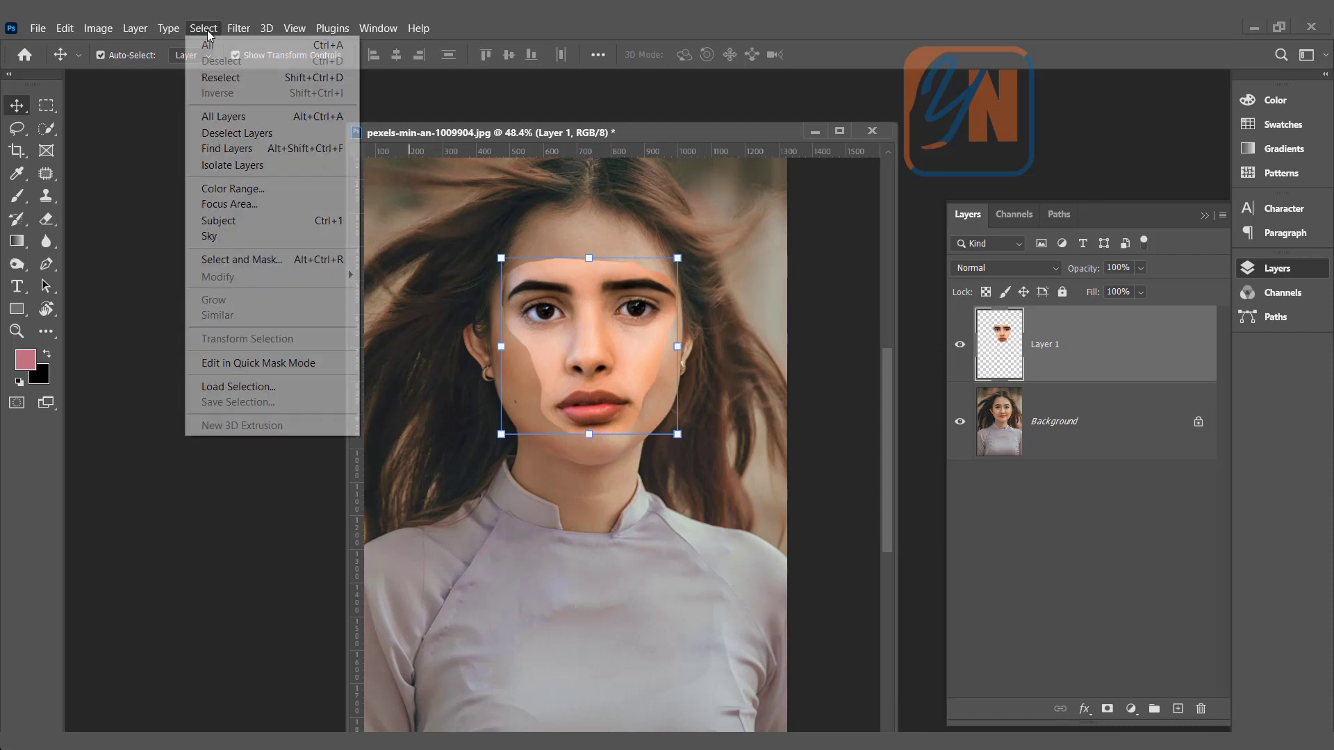
click(238, 387)
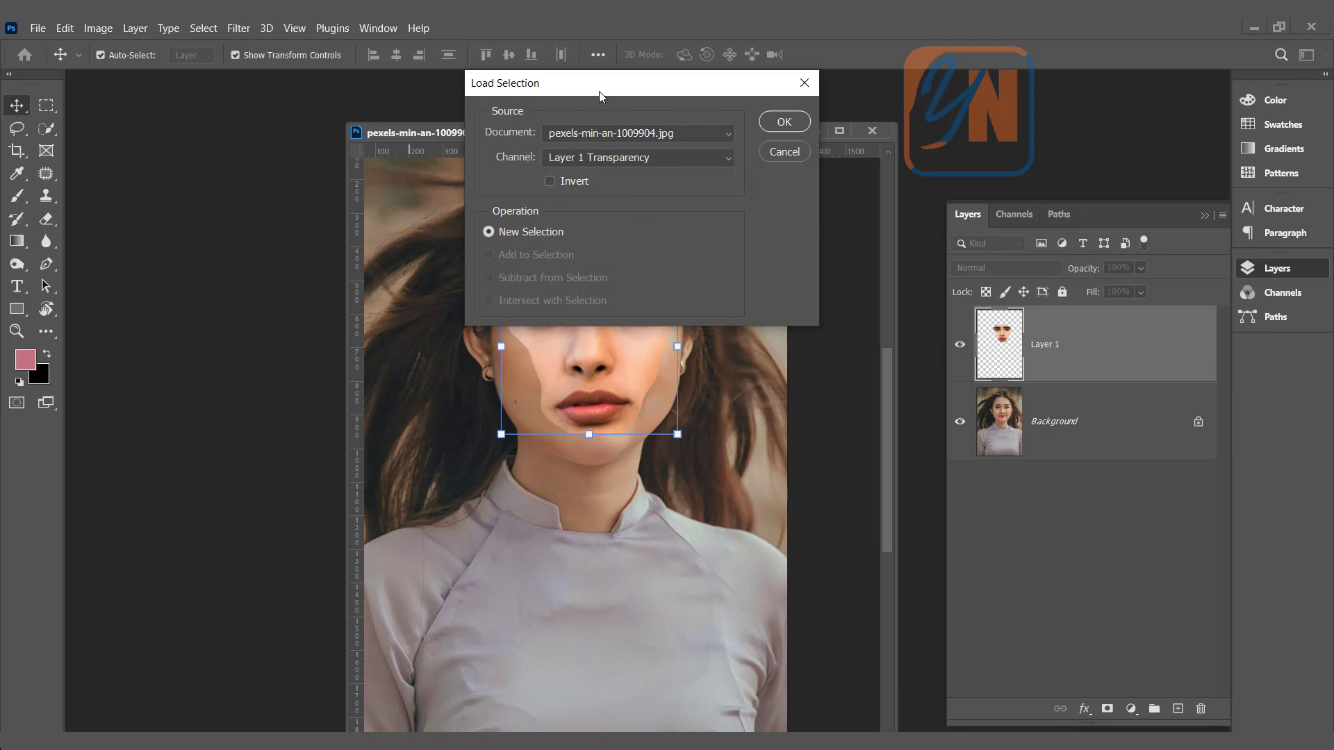
click(775, 122)
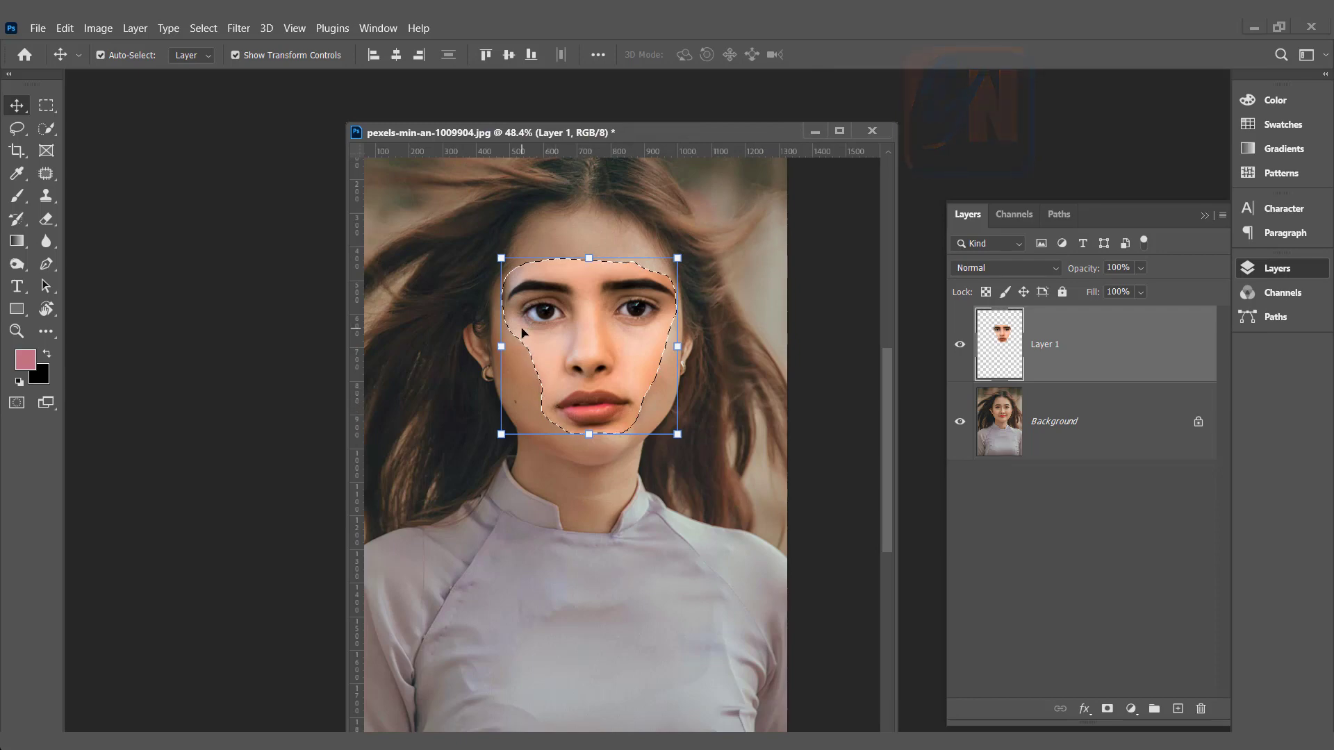
Step: Contract the face selection inward by 6 pixels
click(202, 28)
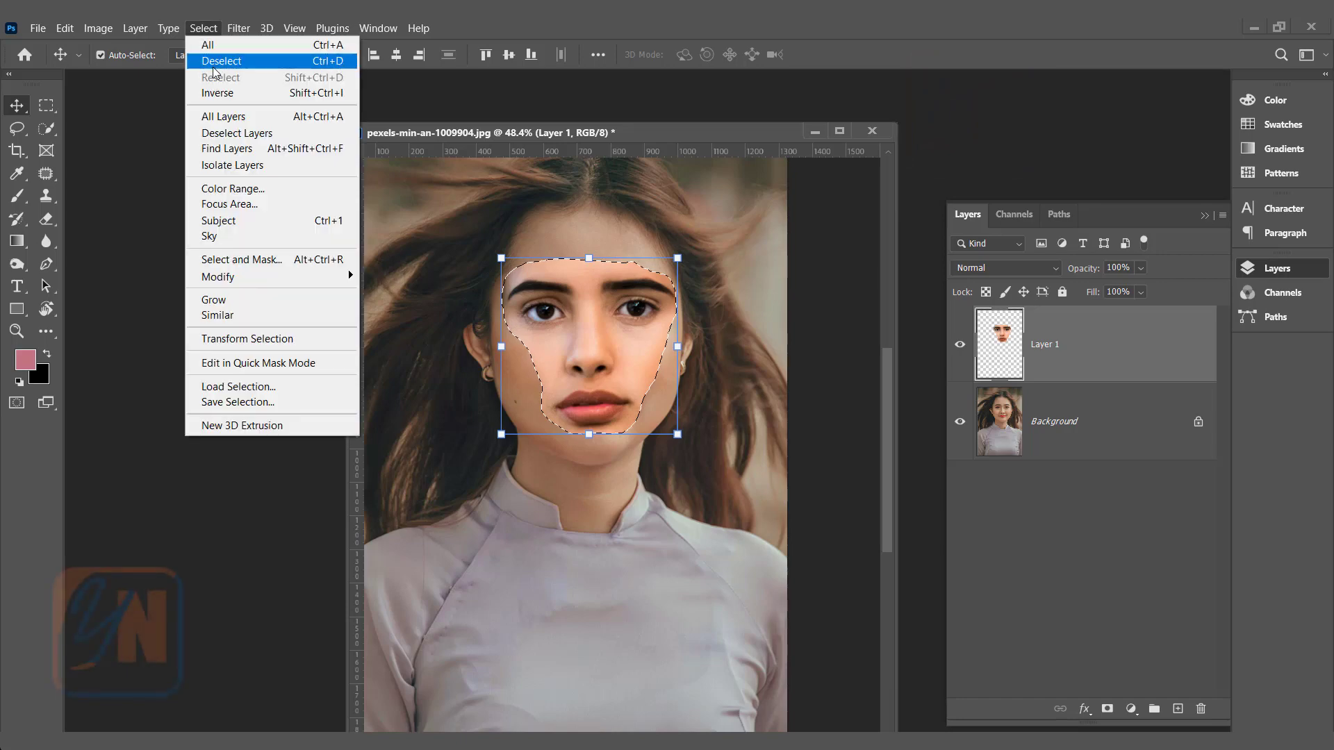
mouse_move(338, 276)
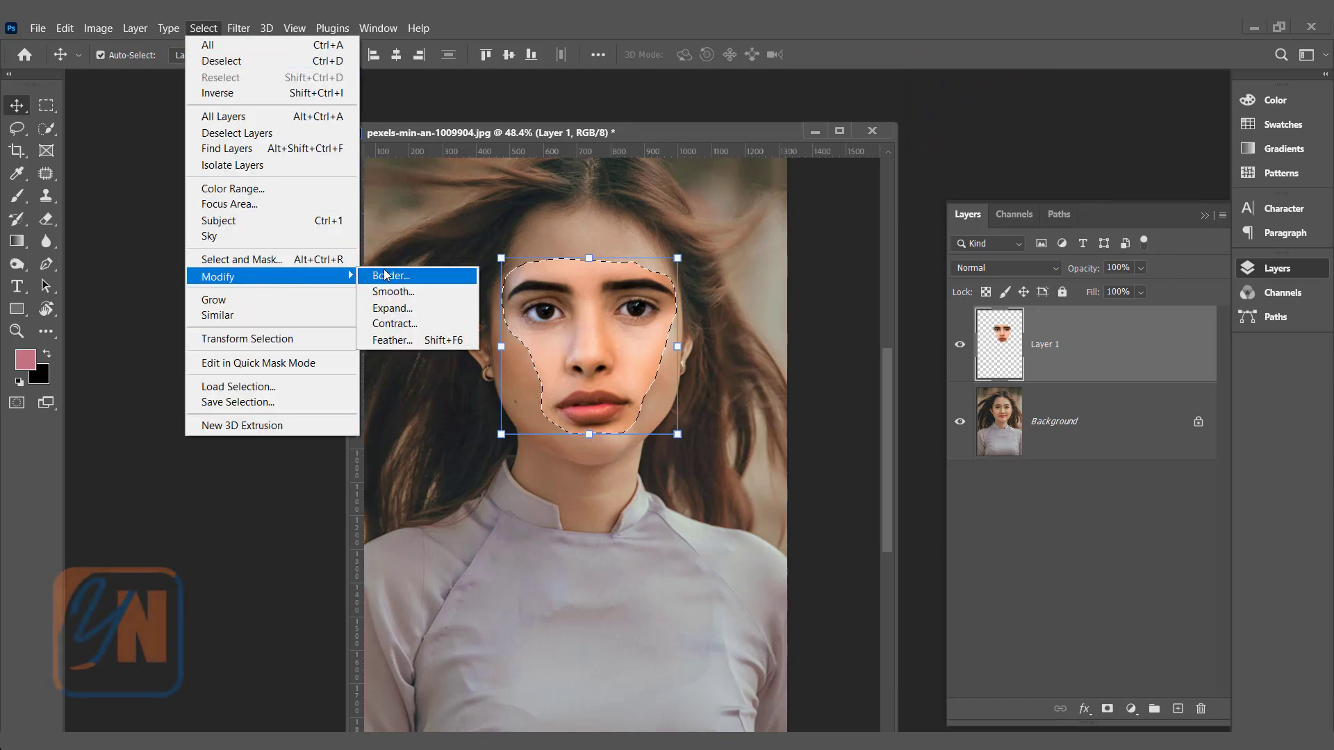
click(392, 327)
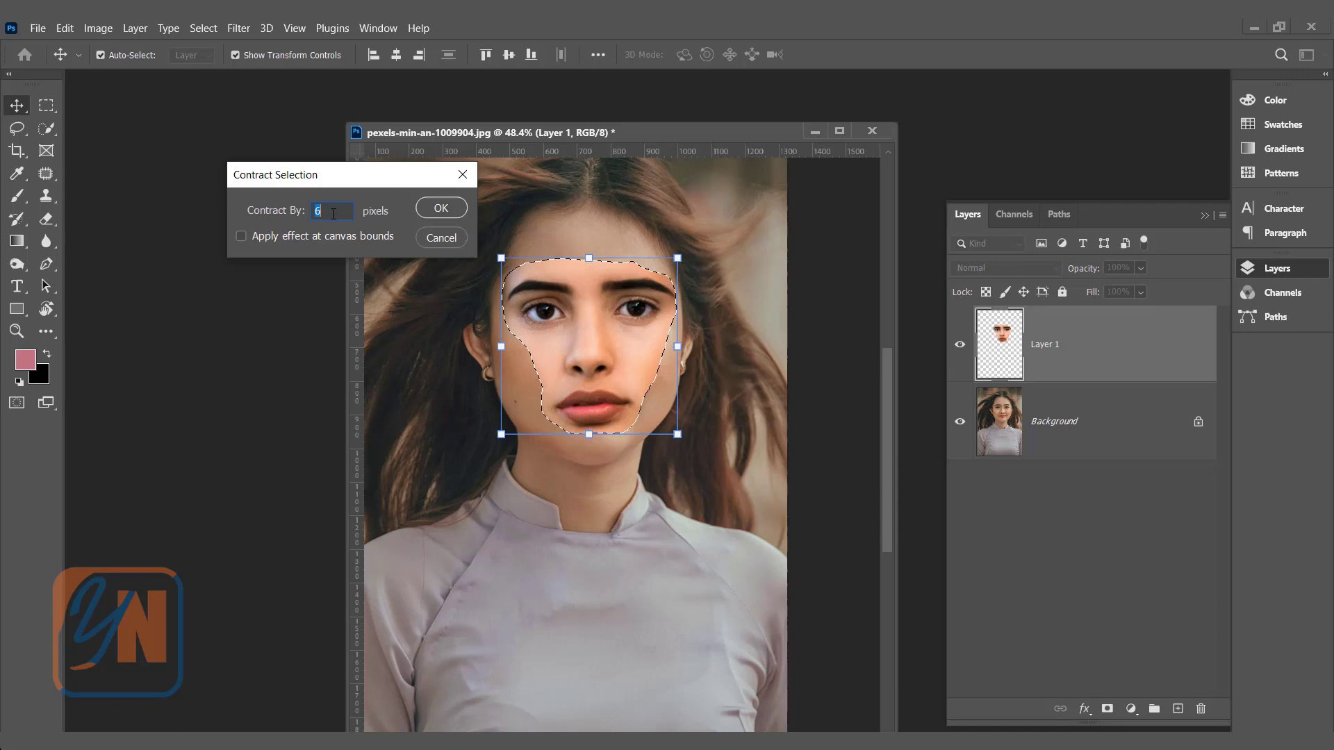
click(442, 210)
scroll(553, 322, up, 5)
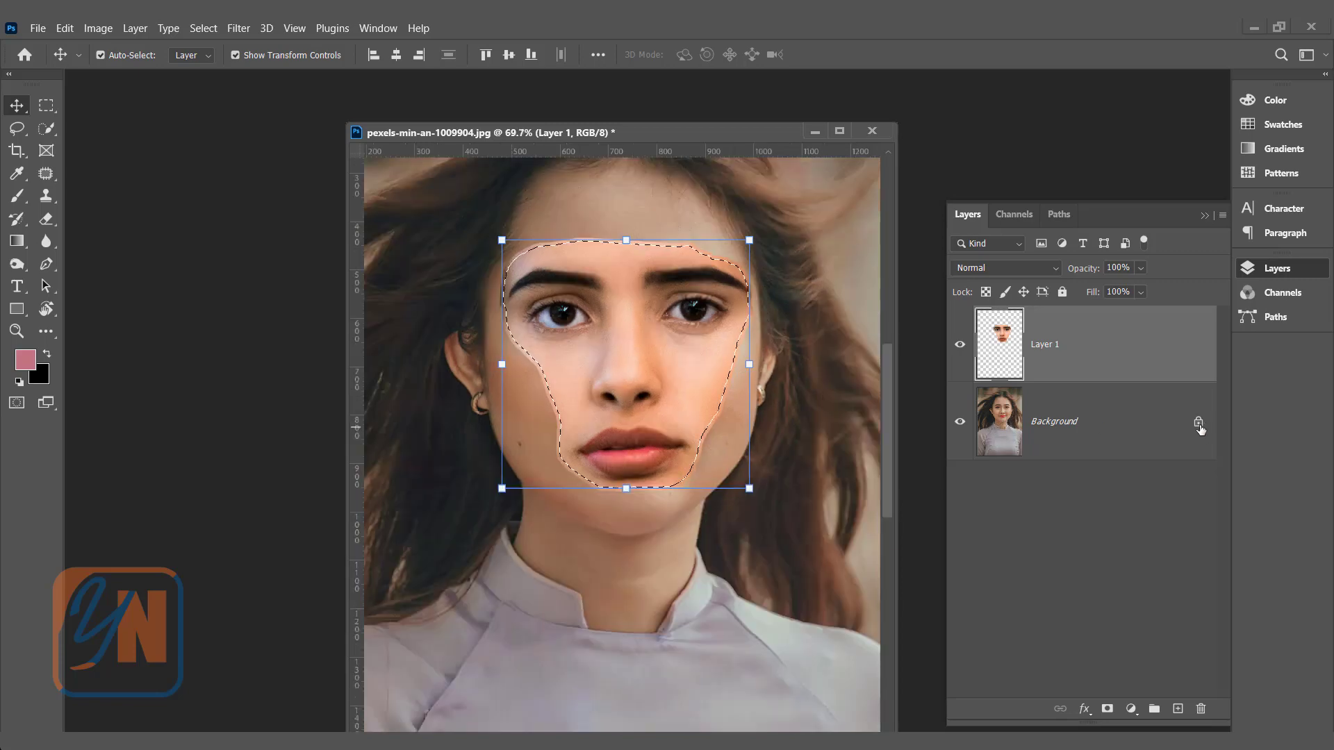
Step: Unlock the Background as Layer 0, delete the selected face area, and deselect
click(1198, 422)
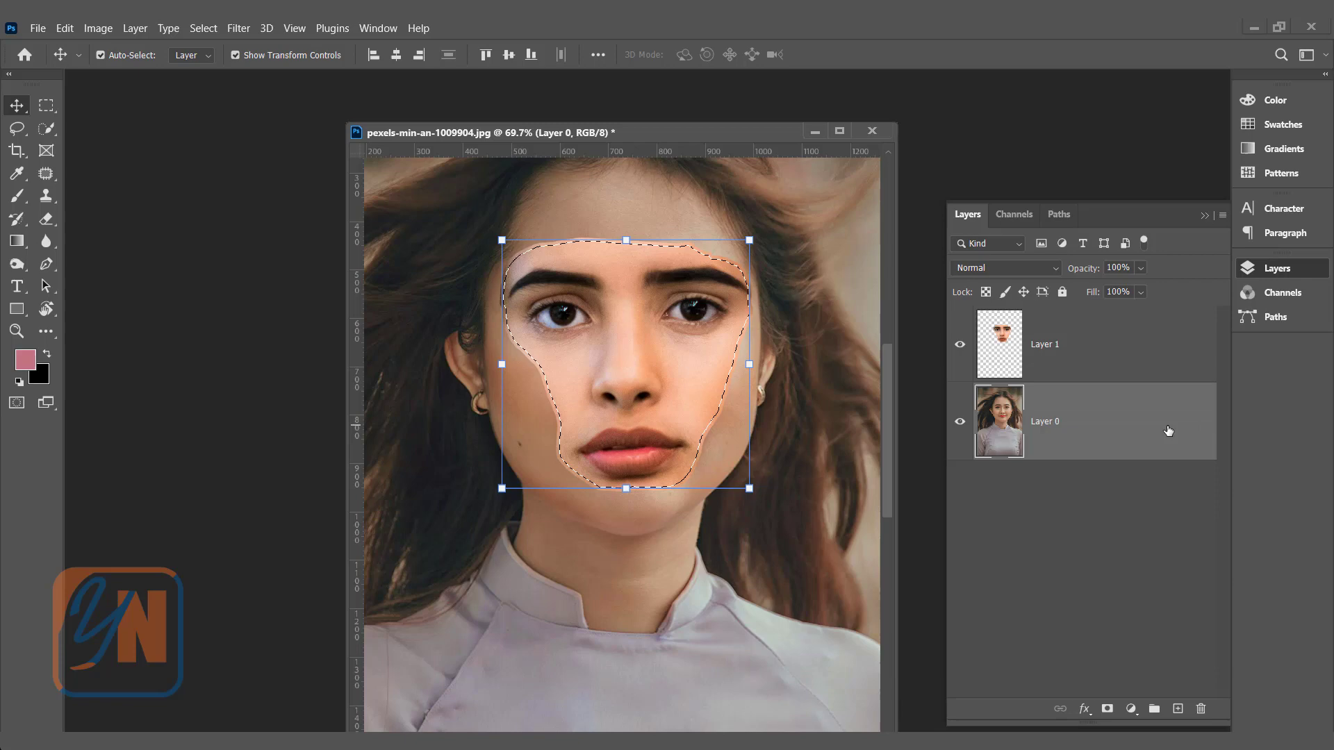
key(Delete)
key(ctrl+d)
Step: Fade Layer 1 to 38%, nudge the new face into alignment, then restore 100% opacity
click(1129, 351)
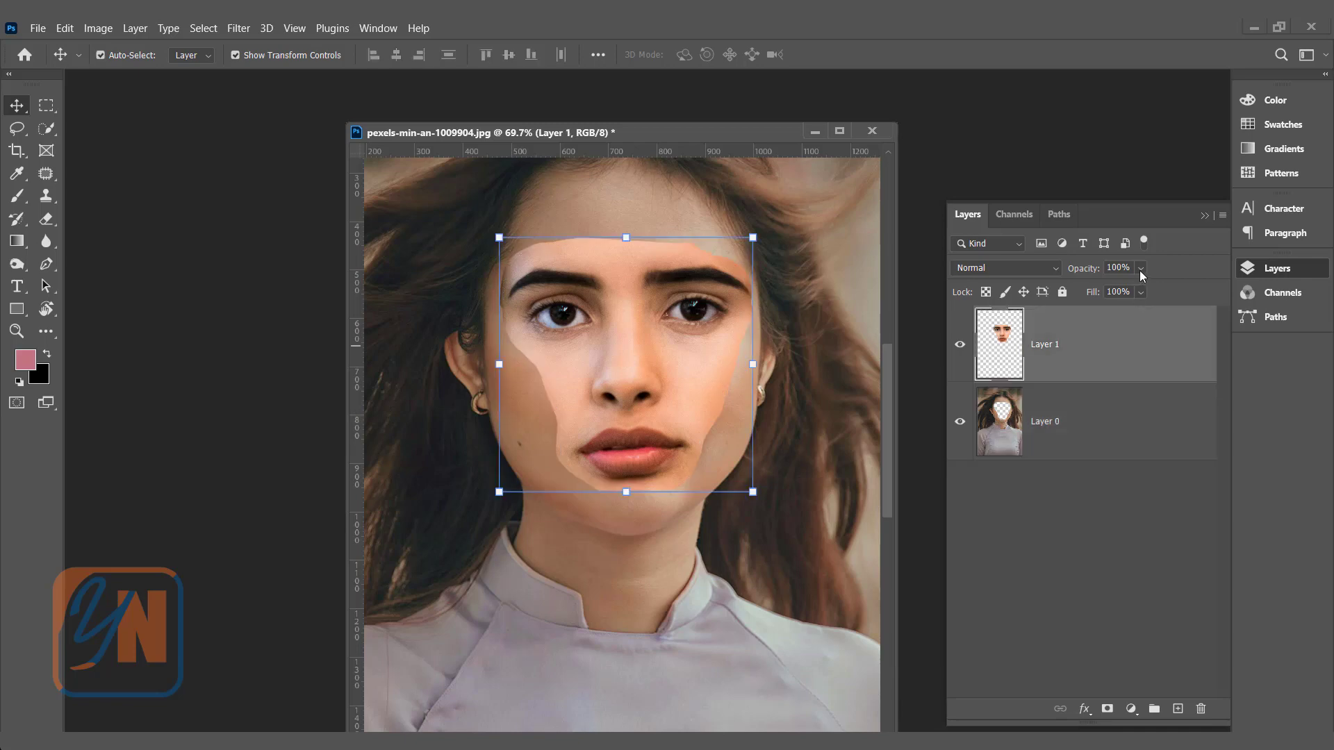
click(1140, 270)
drag(1123, 293, 1111, 294)
scroll(560, 408, up, 3)
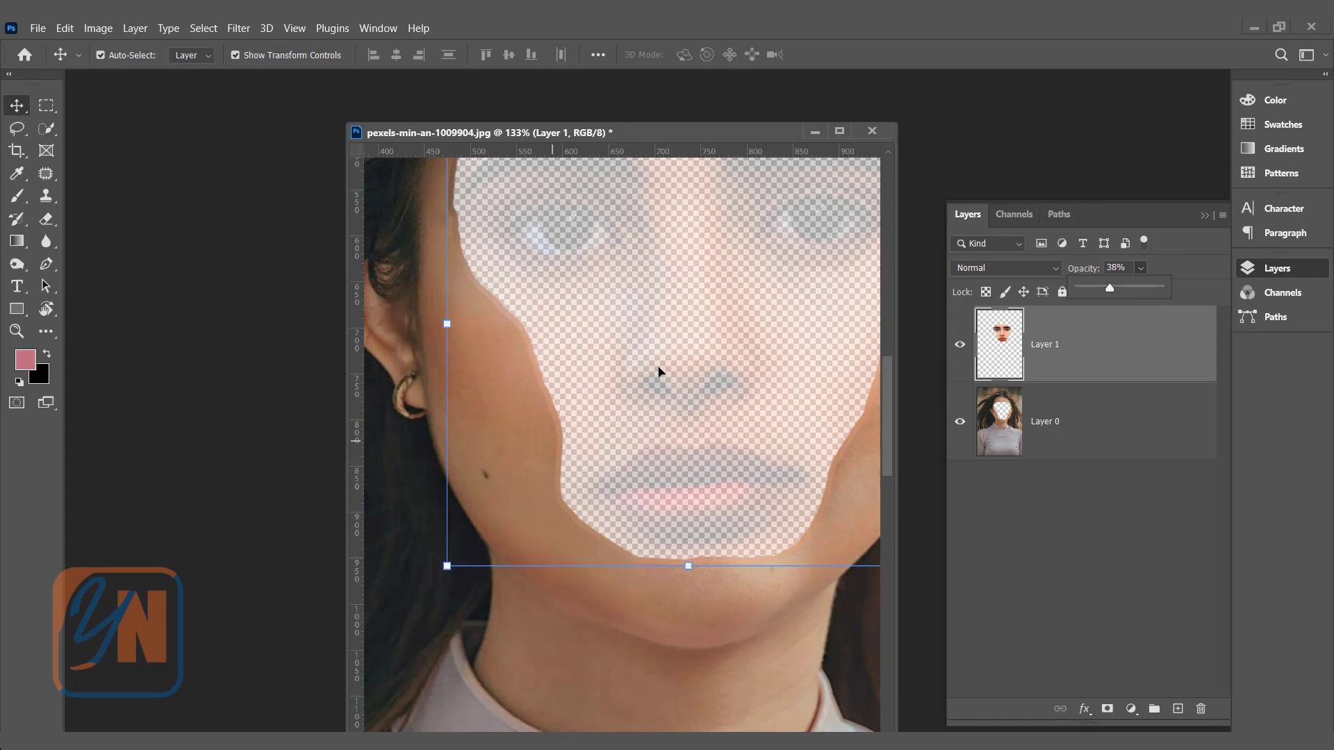
mouse_move(658, 345)
mouse_down()
mouse_move(678, 341)
mouse_move(660, 347)
mouse_up()
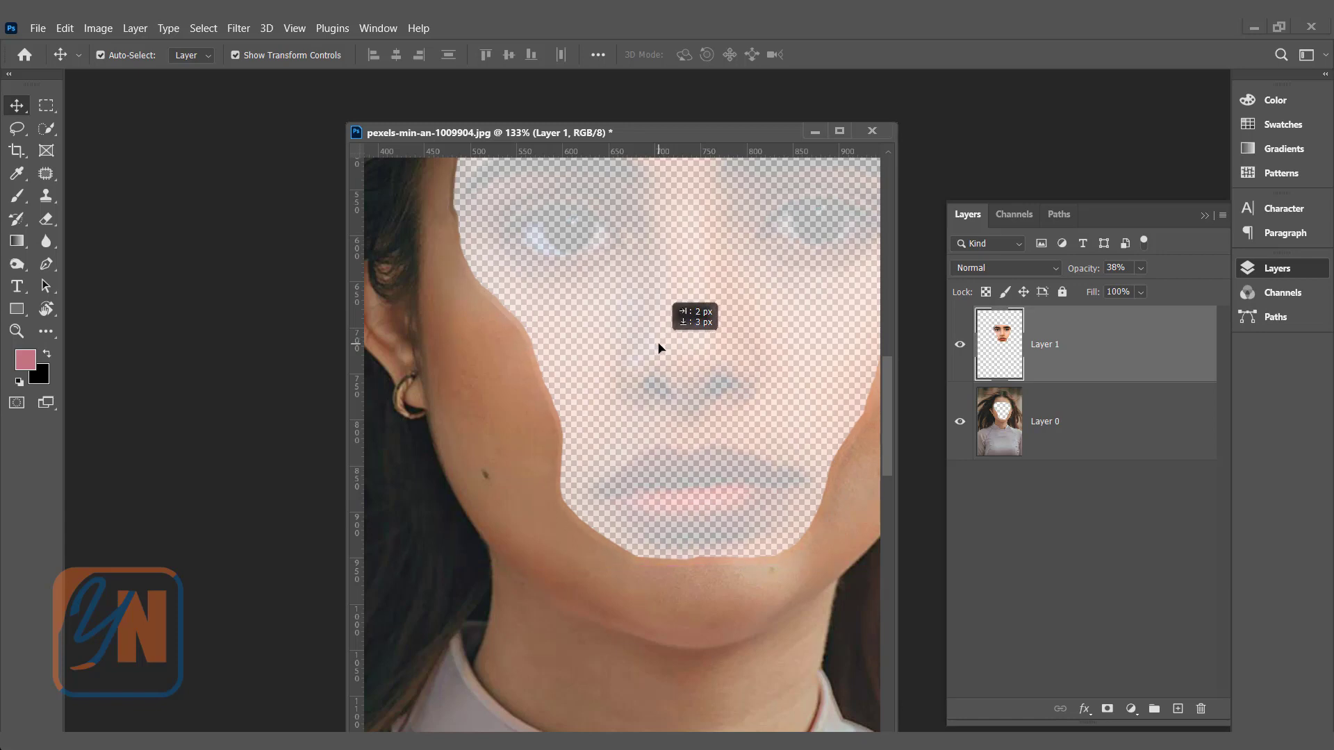
drag(660, 348, 656, 345)
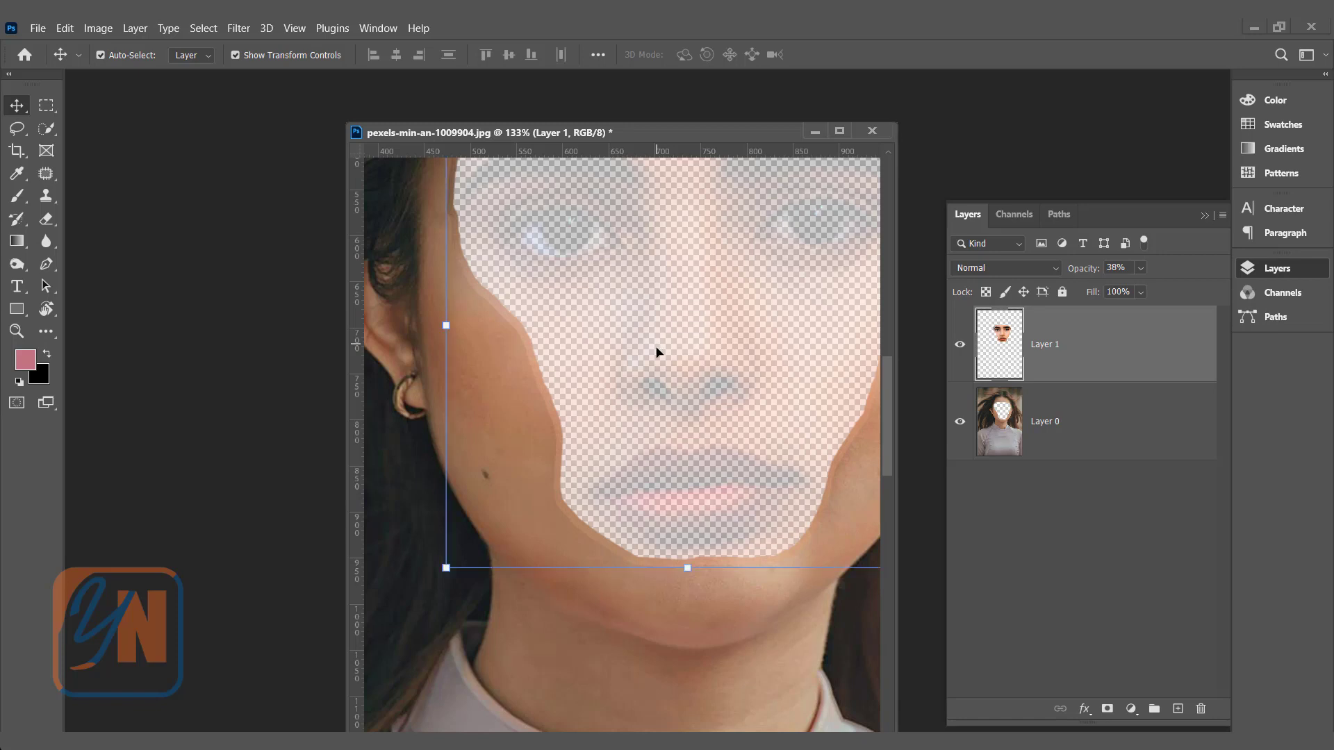
click(1141, 268)
drag(1153, 292, 1238, 313)
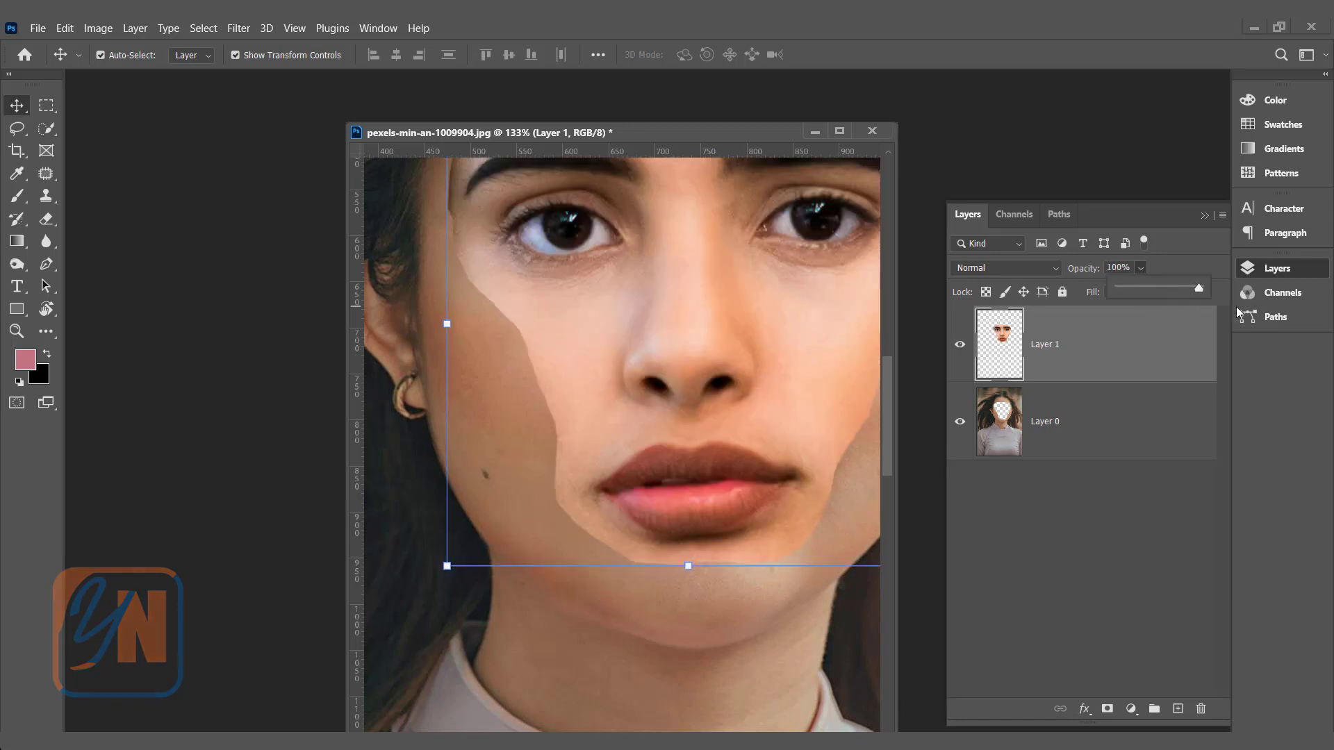
scroll(421, 424, down, 5)
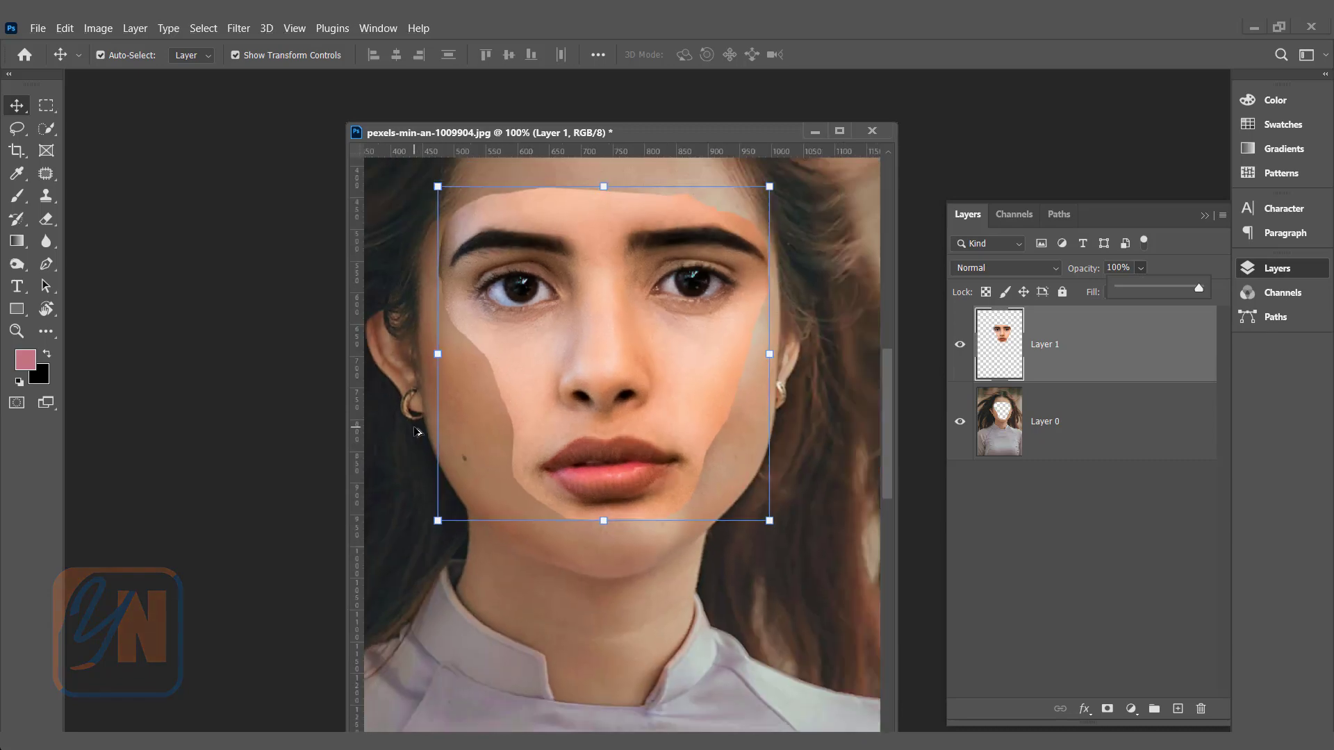
key(ctrl)
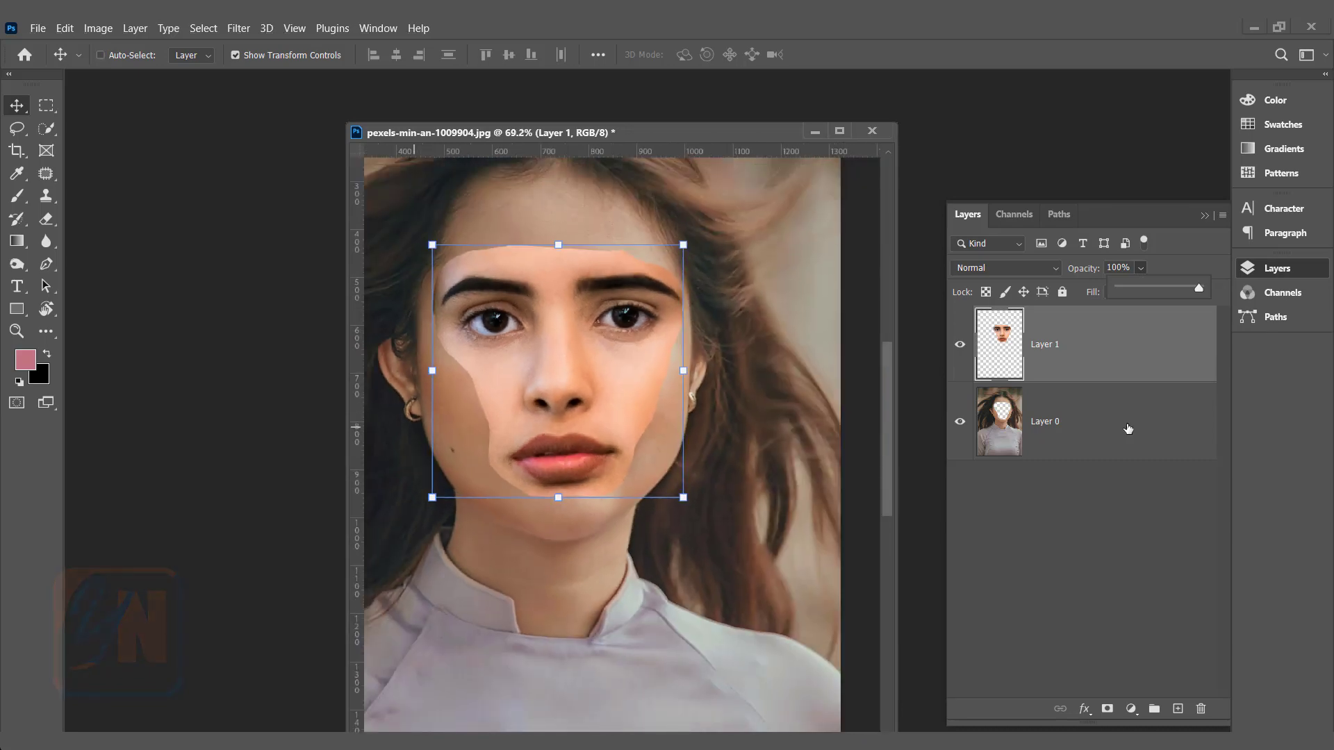
Step: Auto-Blend Layer 0 and Layer 1 as a Panorama with Seamless Tones and Colors
ctrl+click(1114, 428)
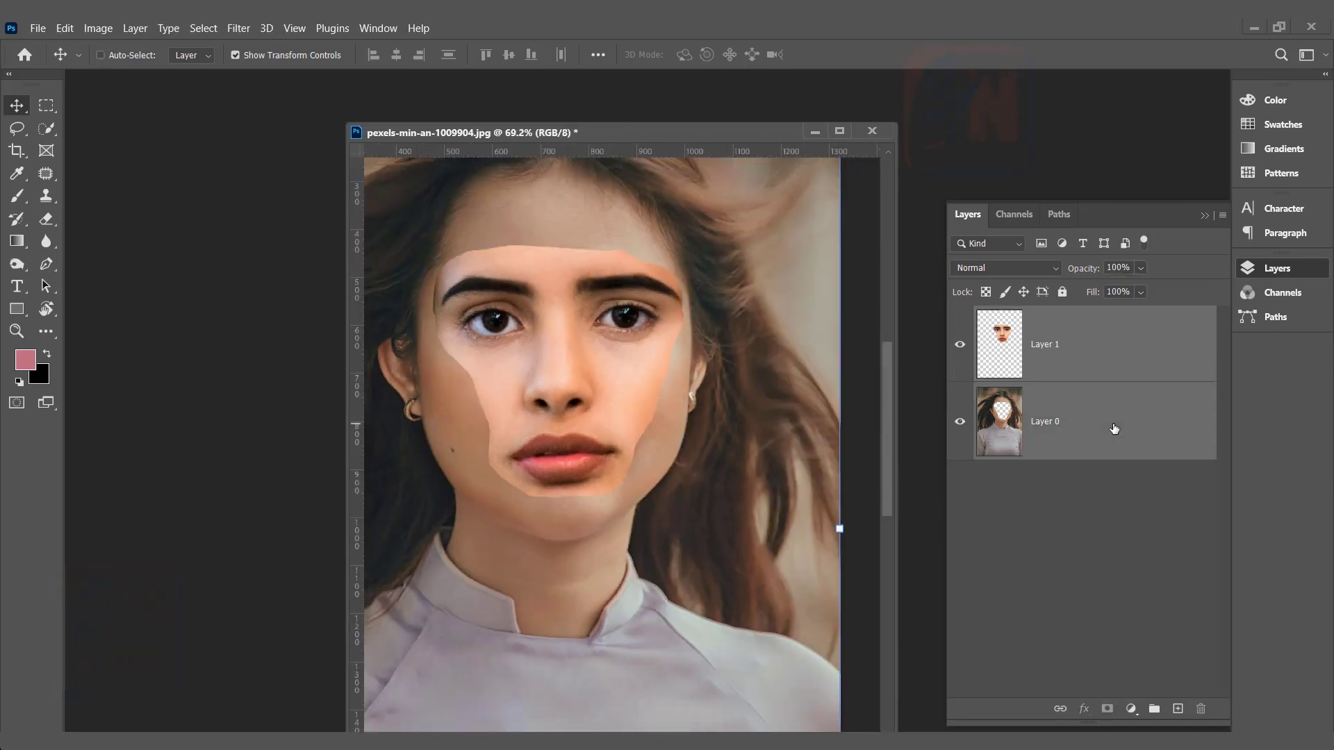
click(64, 29)
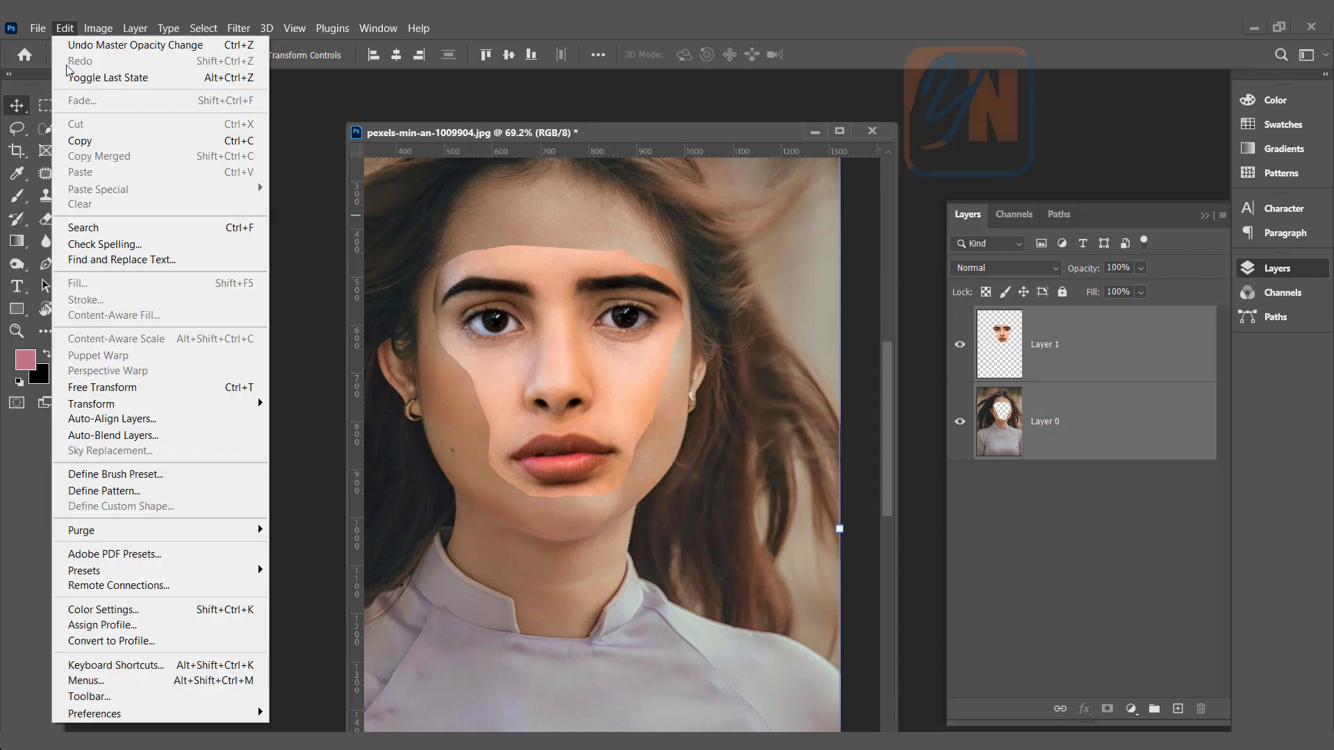
click(111, 435)
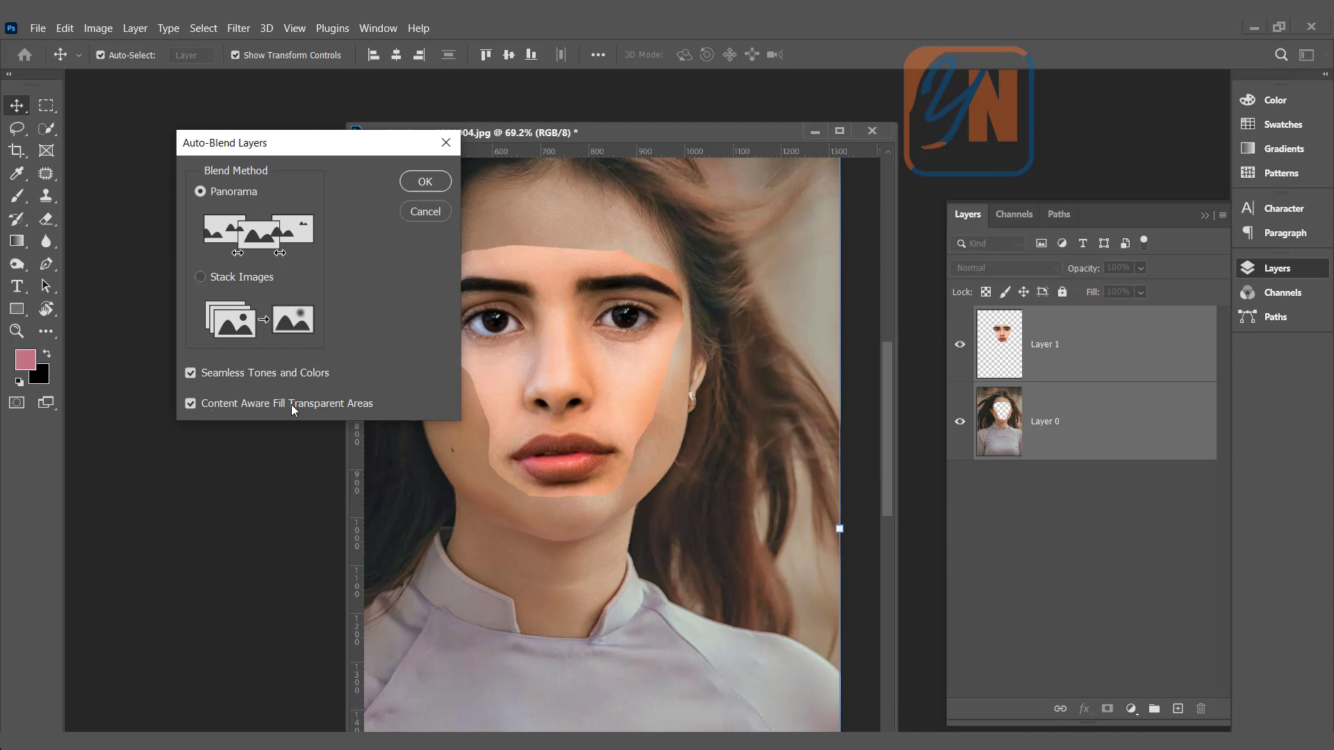
click(424, 182)
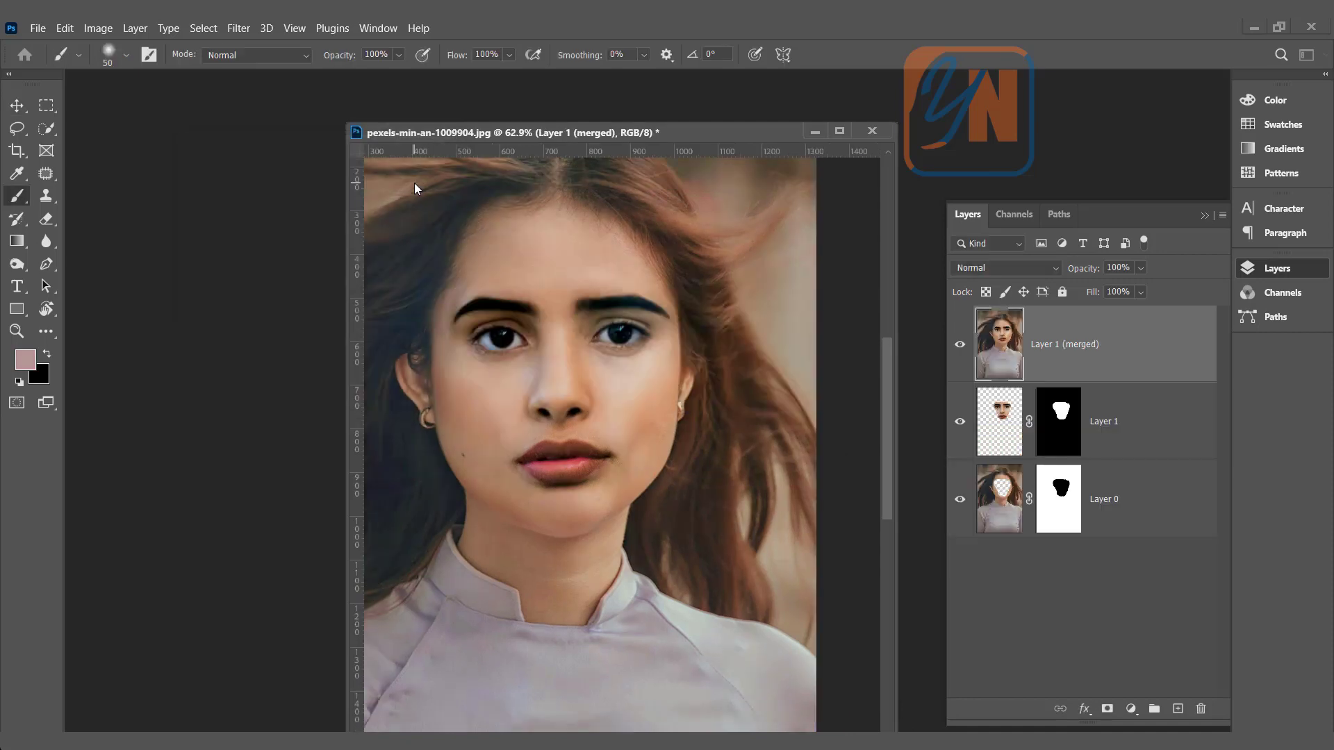
Step: Patch the blotchy skin areas on the right and left cheeks with the Patch Tool
scroll(601, 485, up, 2)
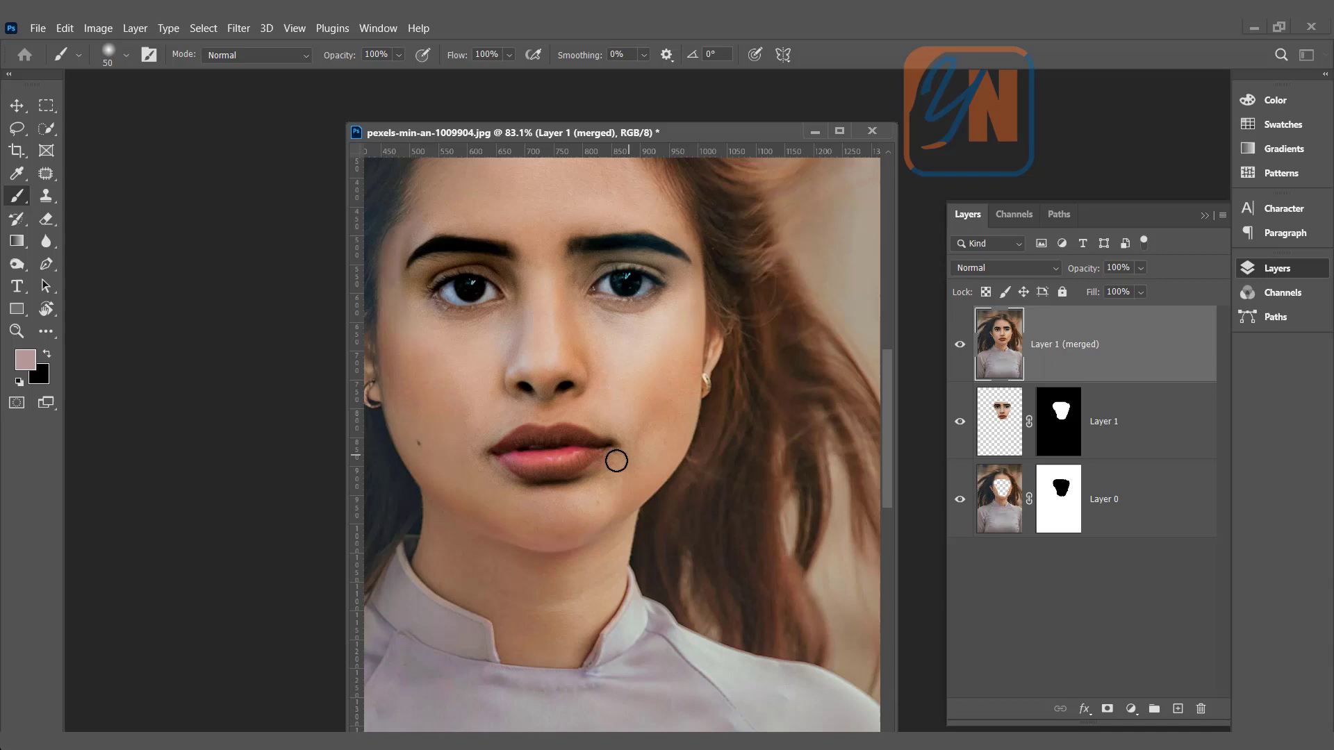
click(52, 176)
click(132, 206)
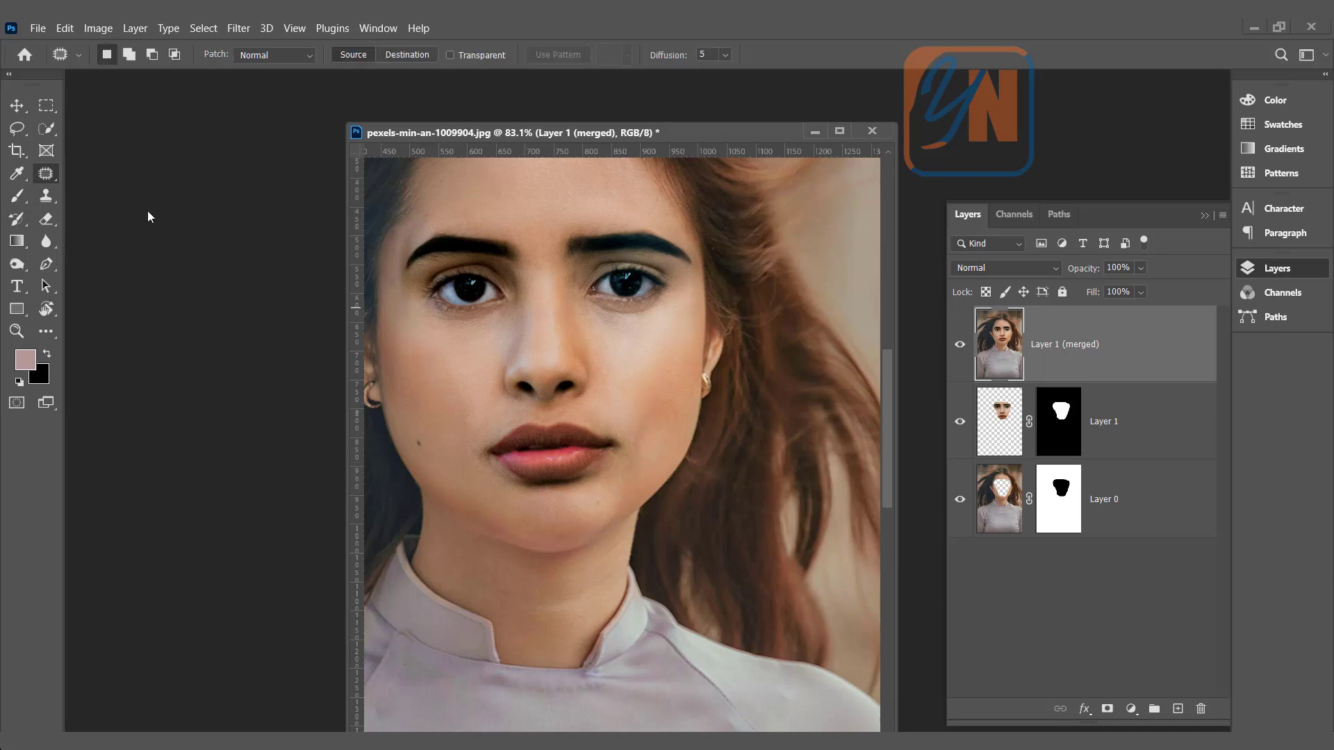
mouse_move(624, 429)
mouse_down()
mouse_move(648, 408)
mouse_move(651, 427)
mouse_move(625, 455)
mouse_move(620, 434)
mouse_move(674, 407)
mouse_up()
key(ctrl+d)
scroll(673, 406, up, 1)
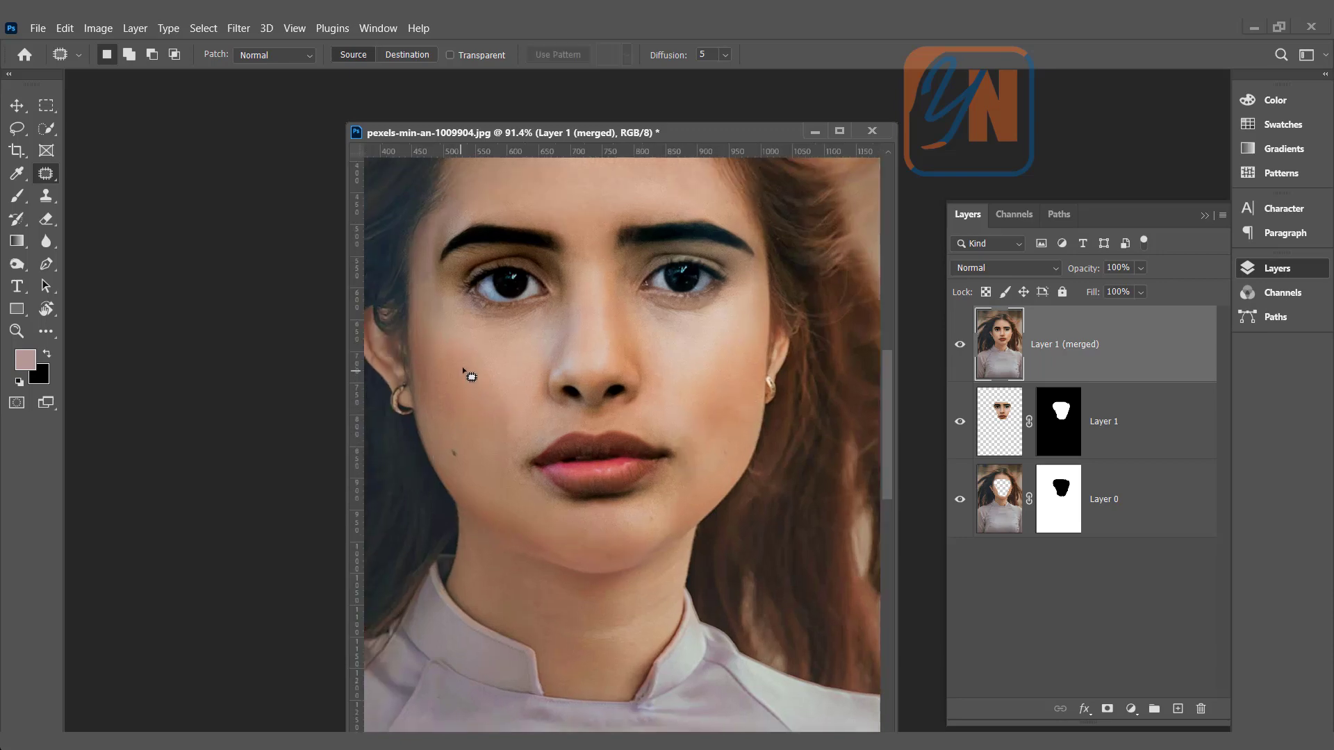
mouse_move(473, 376)
mouse_down()
mouse_move(480, 359)
mouse_move(508, 394)
mouse_move(513, 477)
mouse_move(474, 371)
mouse_move(479, 405)
mouse_move(459, 410)
mouse_up()
key(ctrl+d)
scroll(626, 452, down, 4)
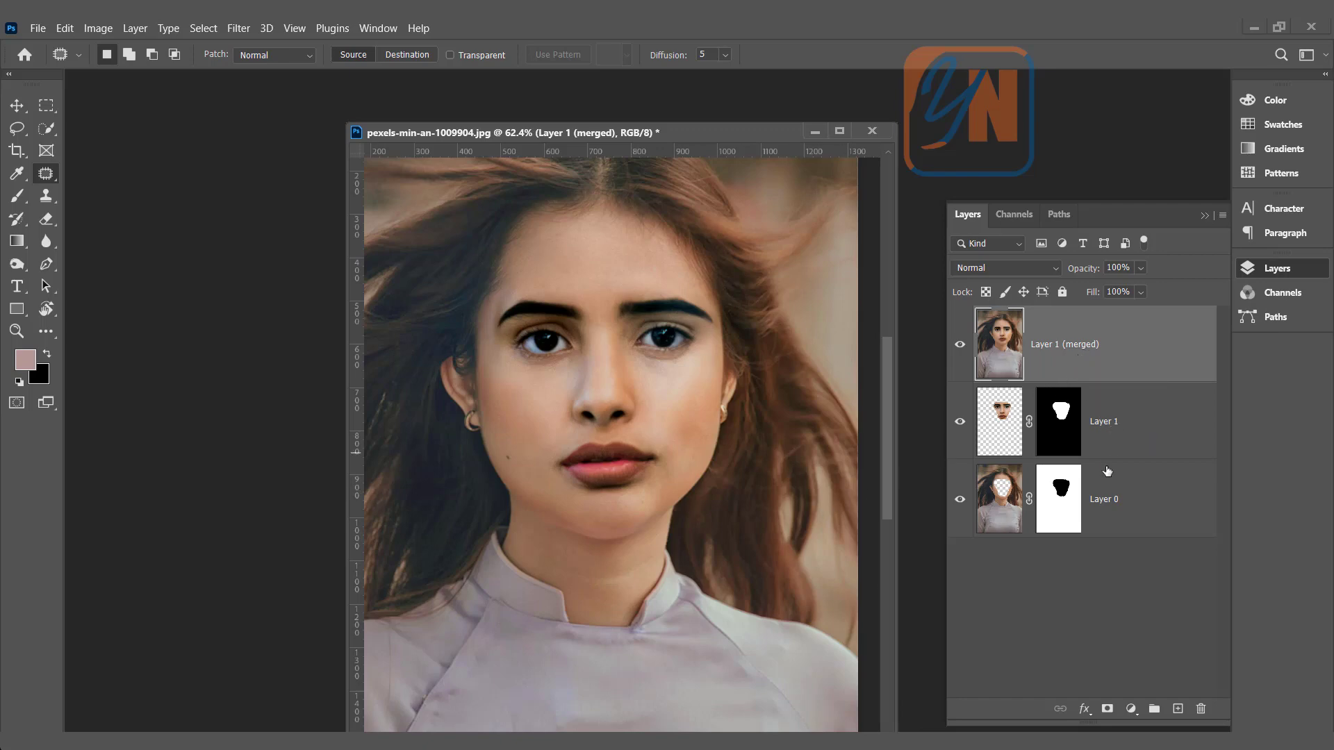
scroll(460, 480, down, 2)
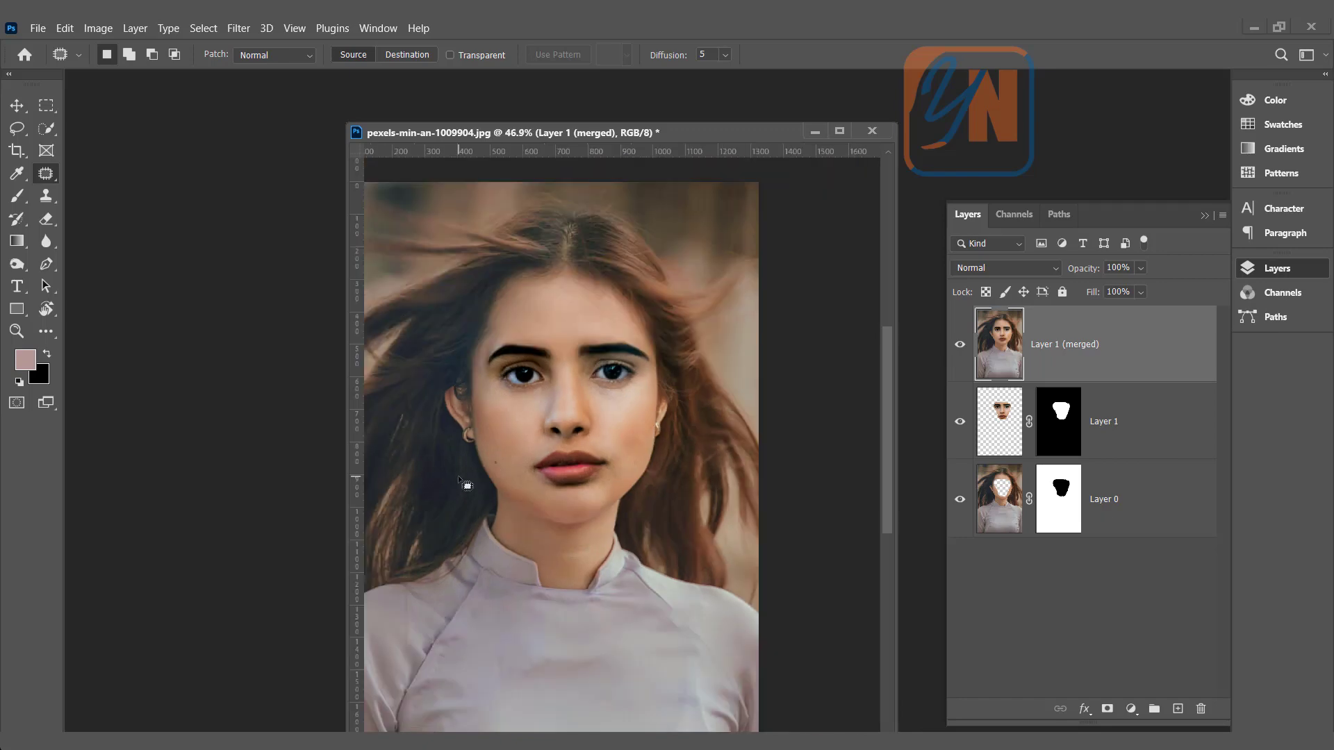